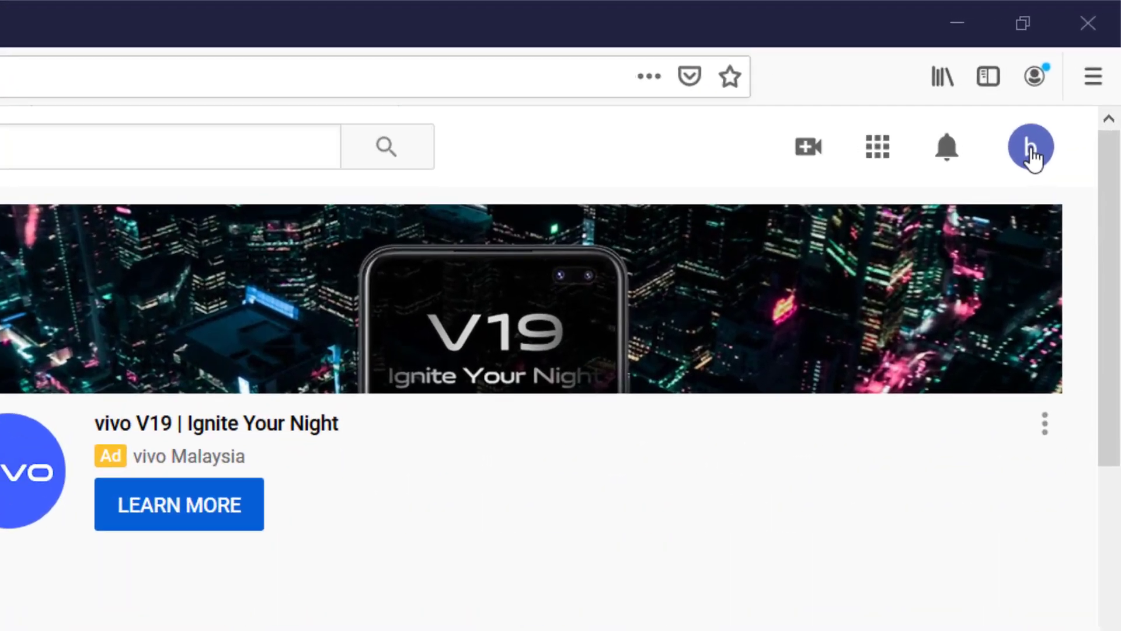
Start creating a YouTube channel for the signed-in account and choose to use a custom name.
click(1075, 74)
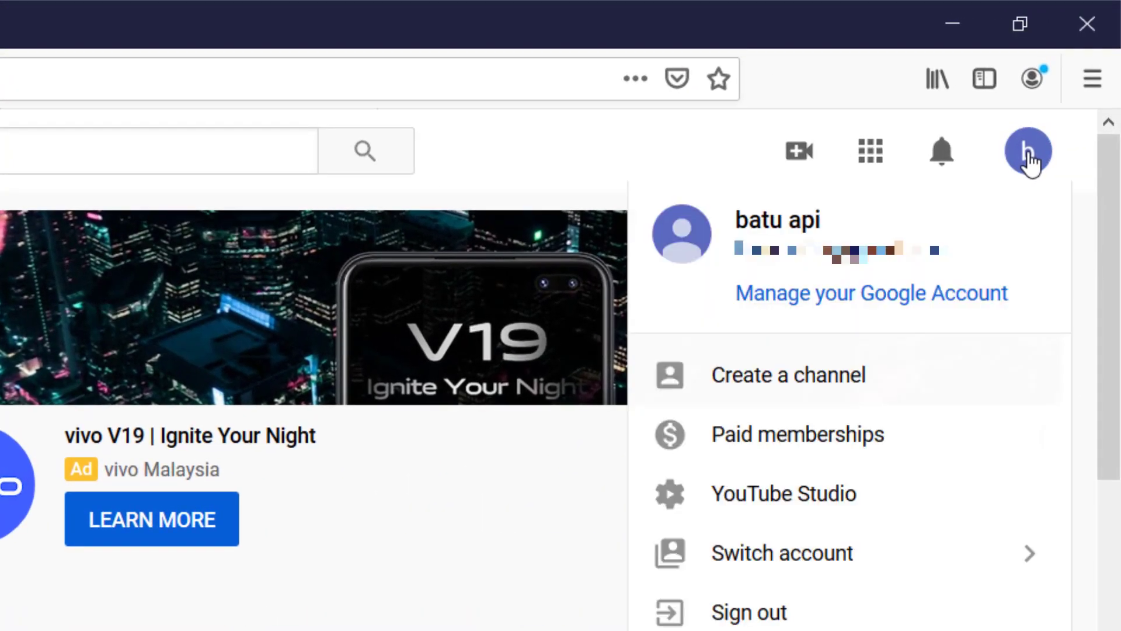
click(879, 379)
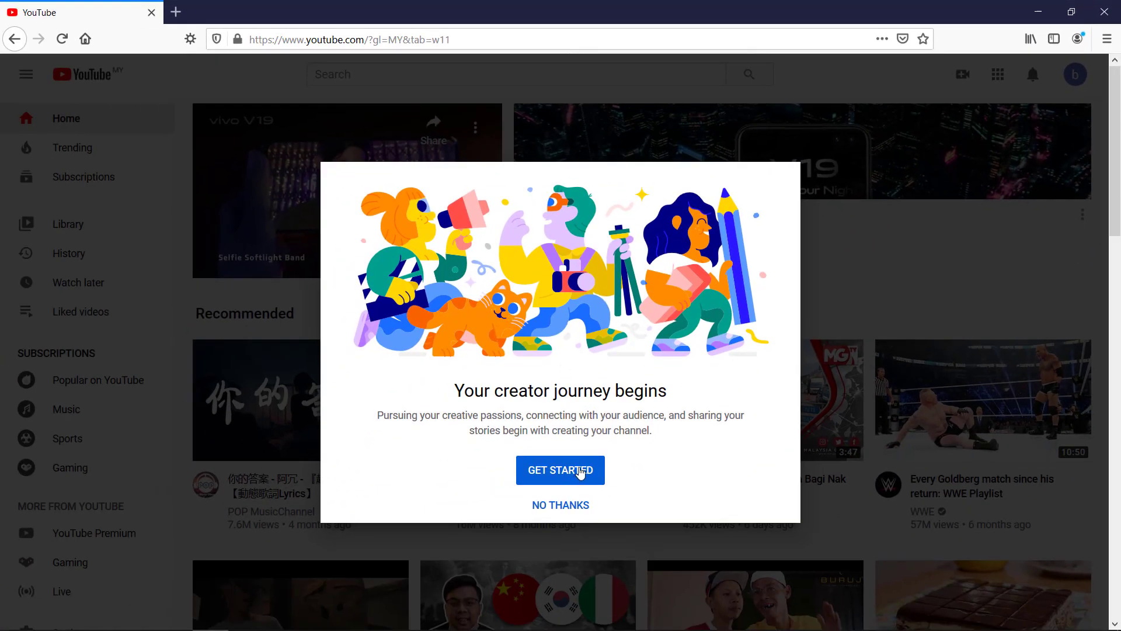
click(579, 474)
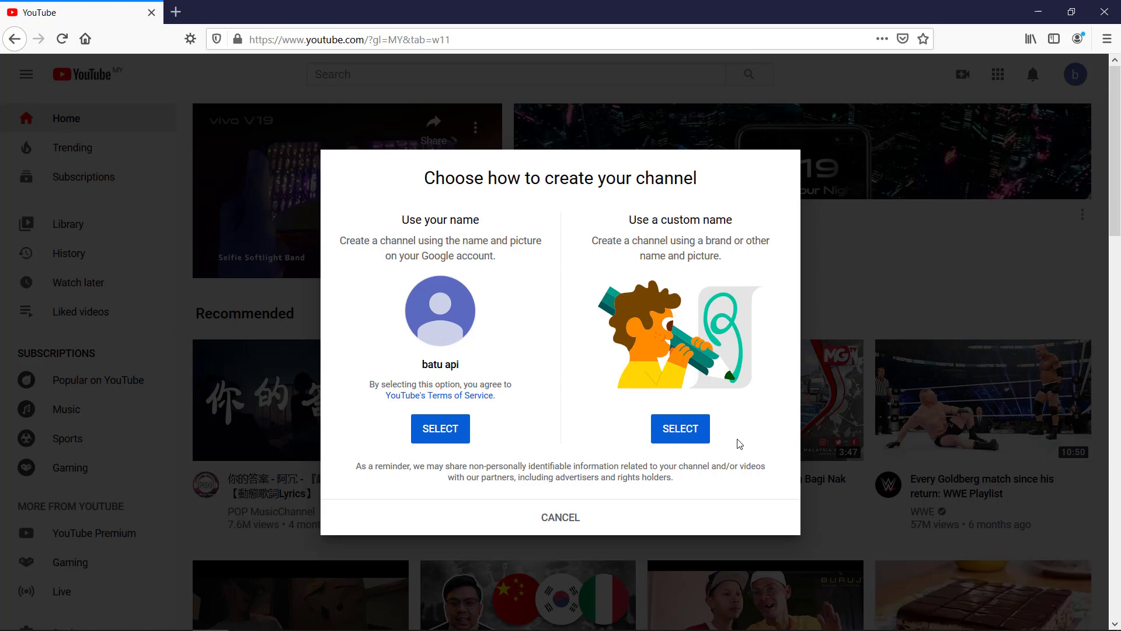
click(702, 438)
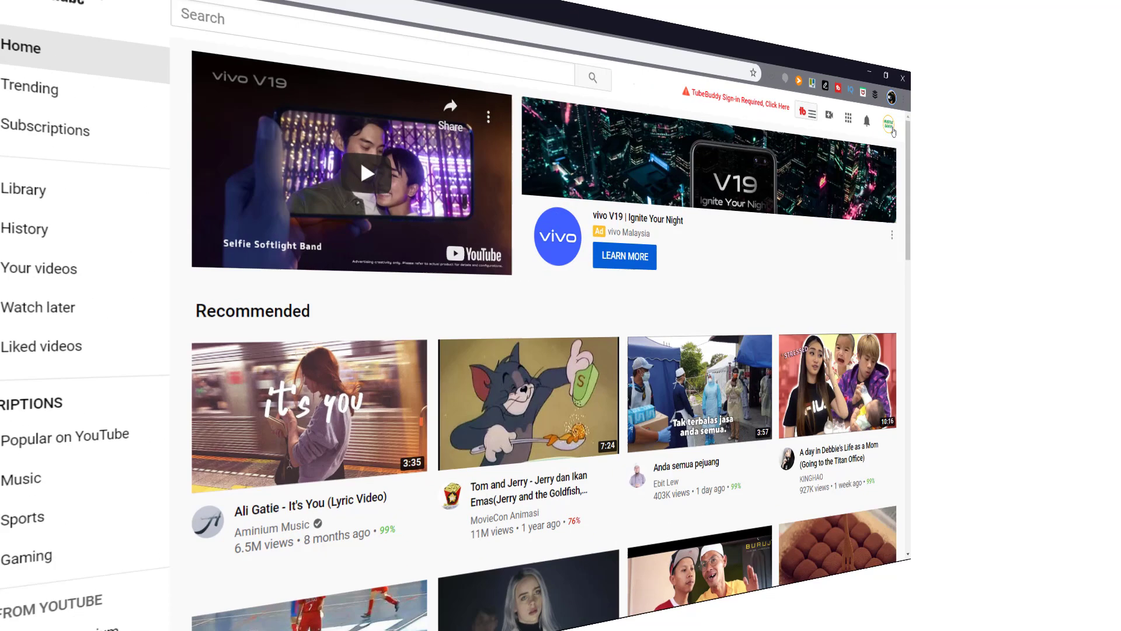
From the Hustle Savvy account's settings, open channel management and start creating a new channel.
click(1076, 73)
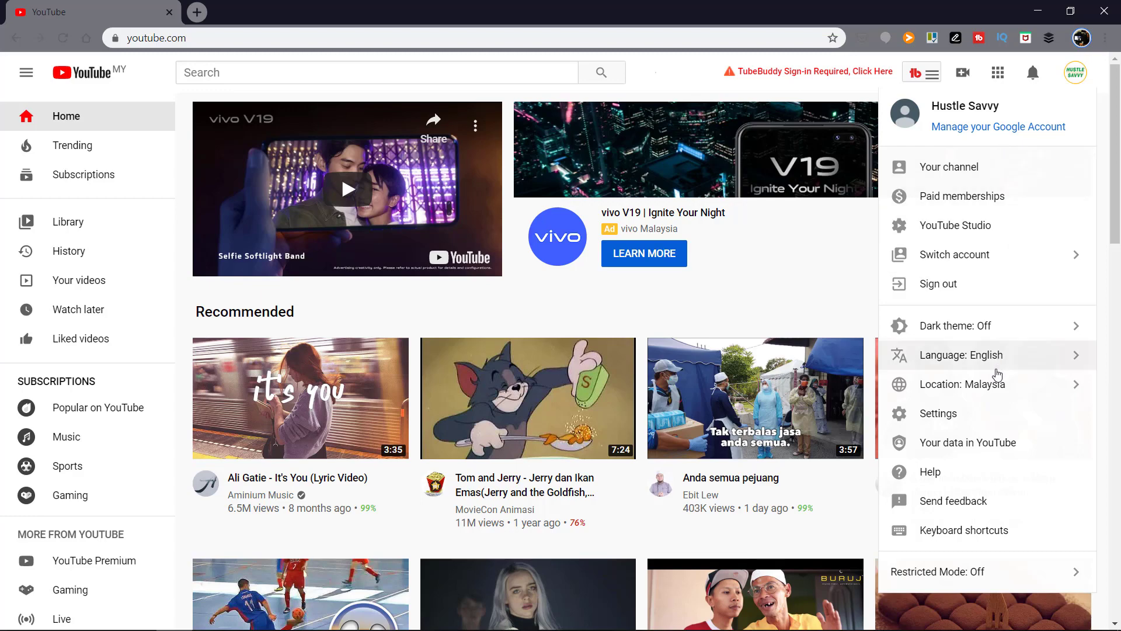
click(992, 412)
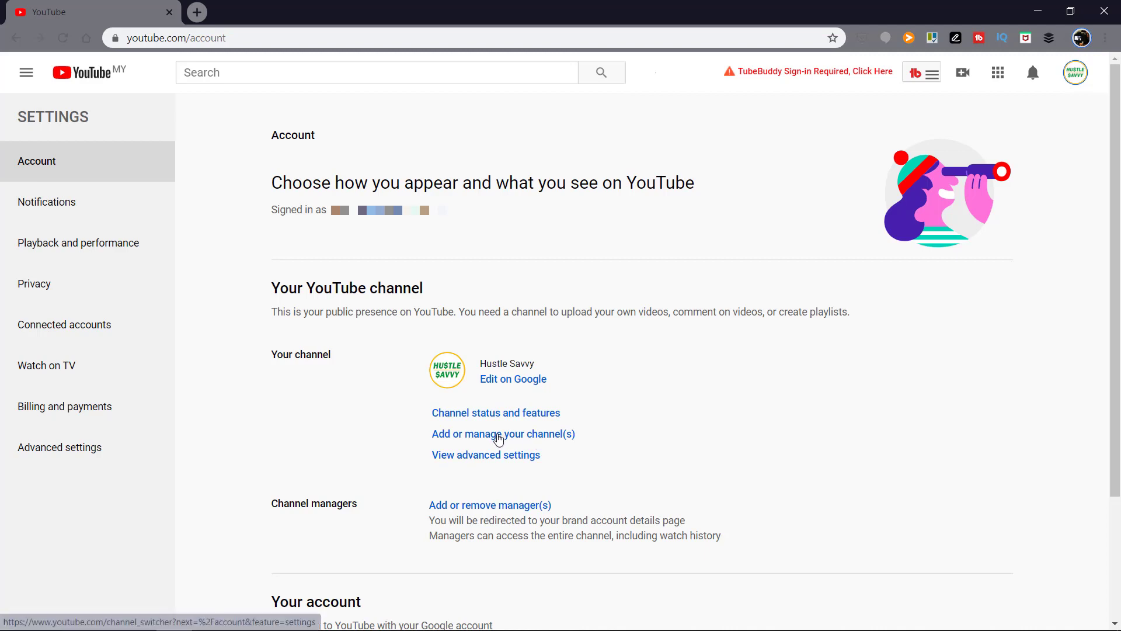
click(498, 435)
click(174, 199)
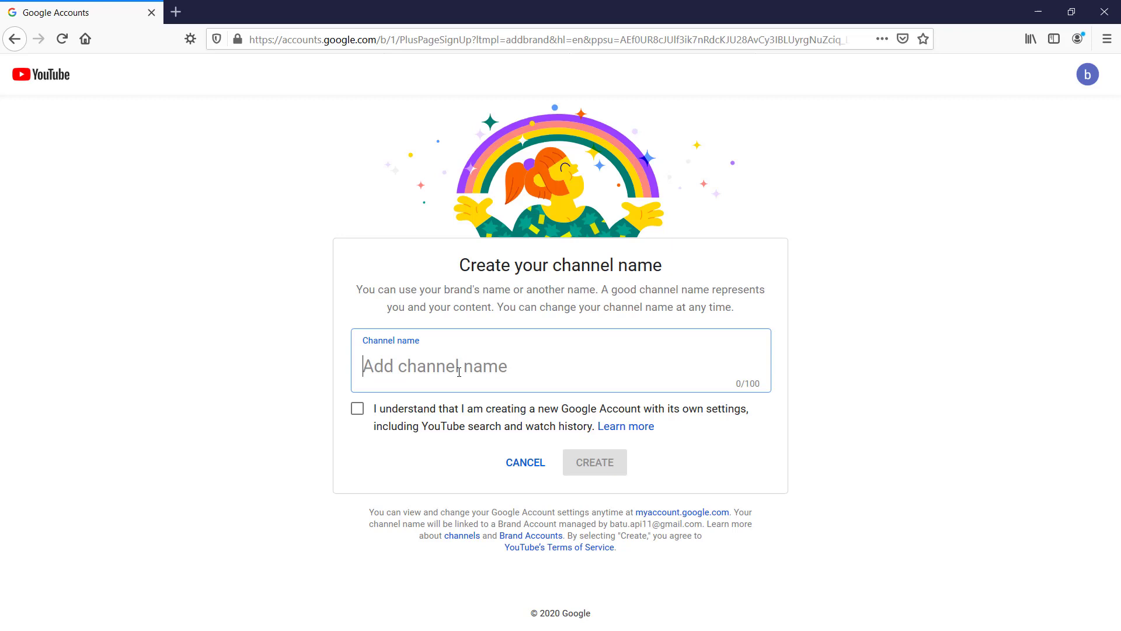
Create the channel with the name Awesome Test Channel, acknowledging that it is a new Google Account with its own settings.
text(Awesome )
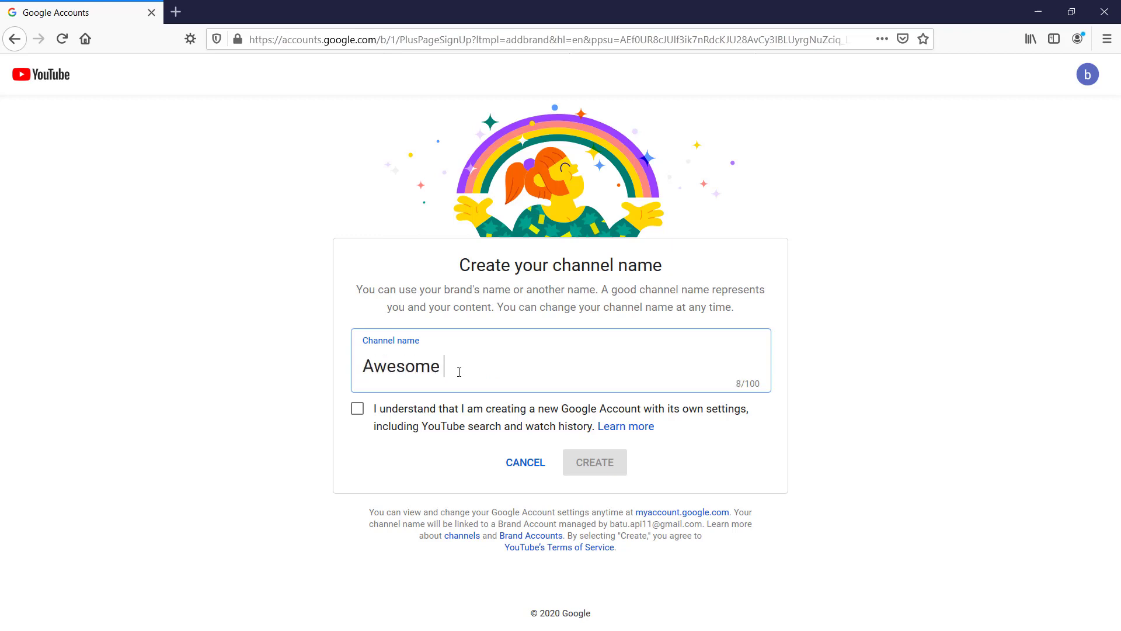
text(Test Channel)
click(357, 410)
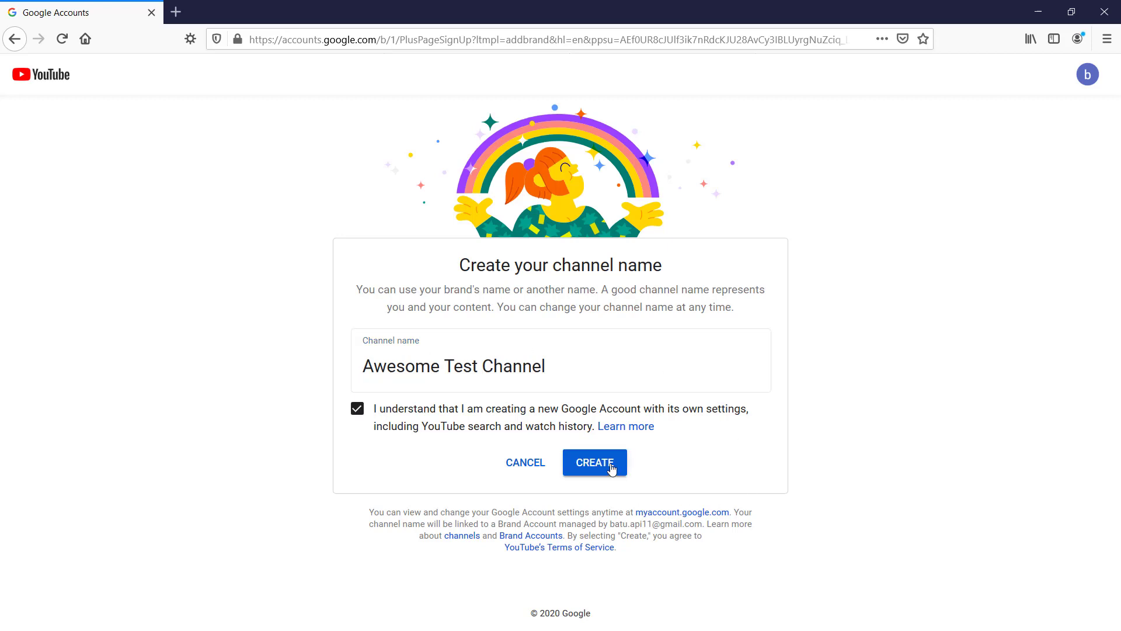
click(611, 469)
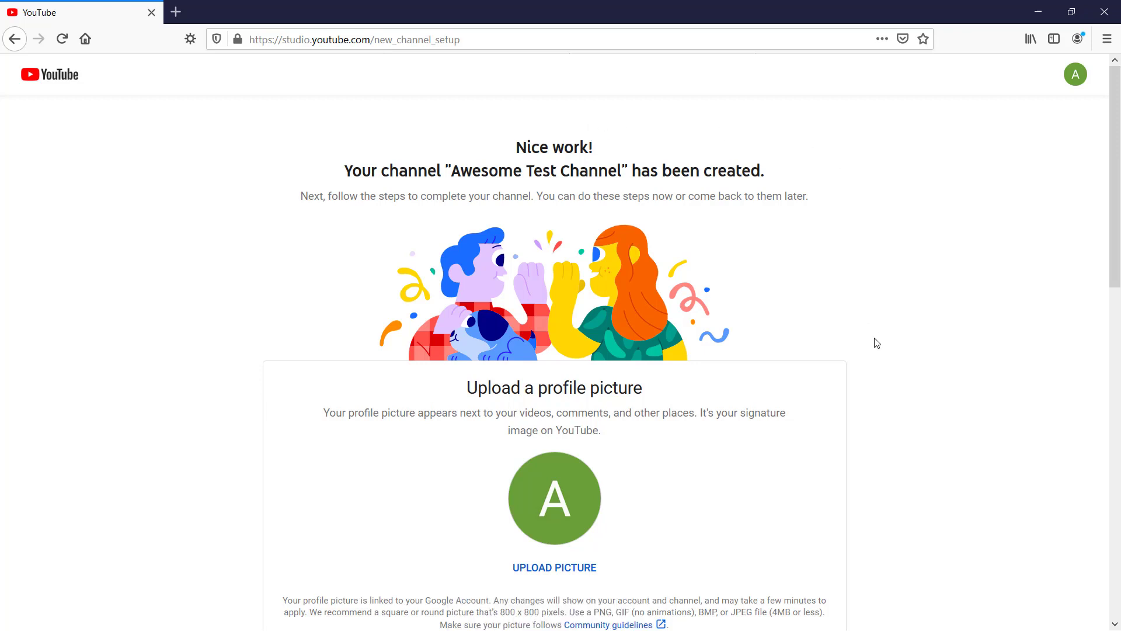
scroll(882, 349, down, 3)
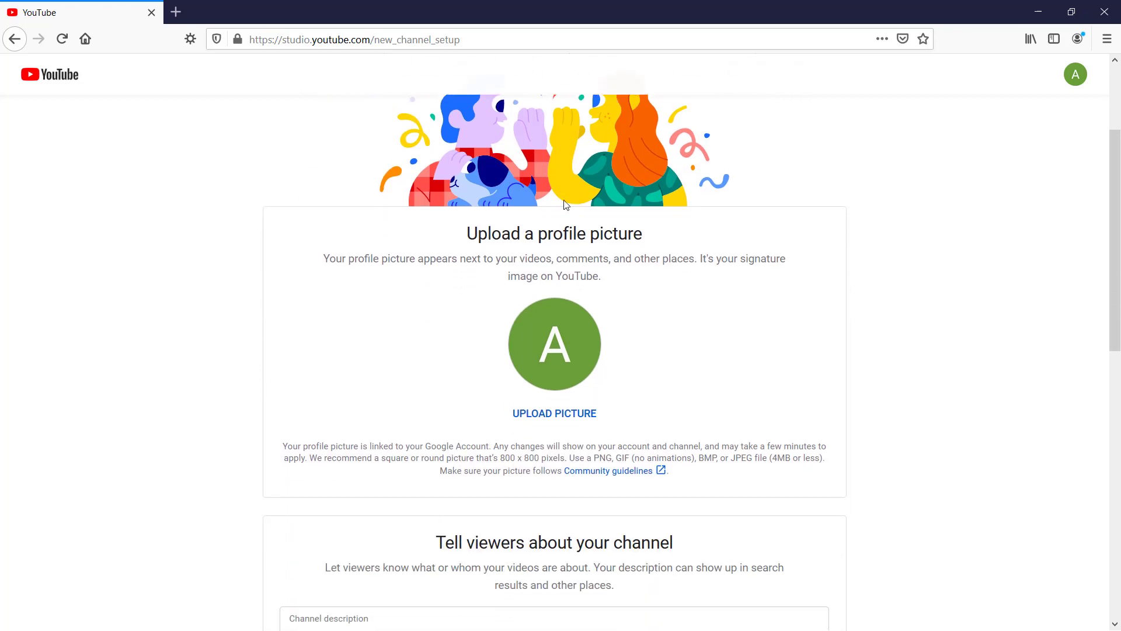
scroll(829, 427, down, 6)
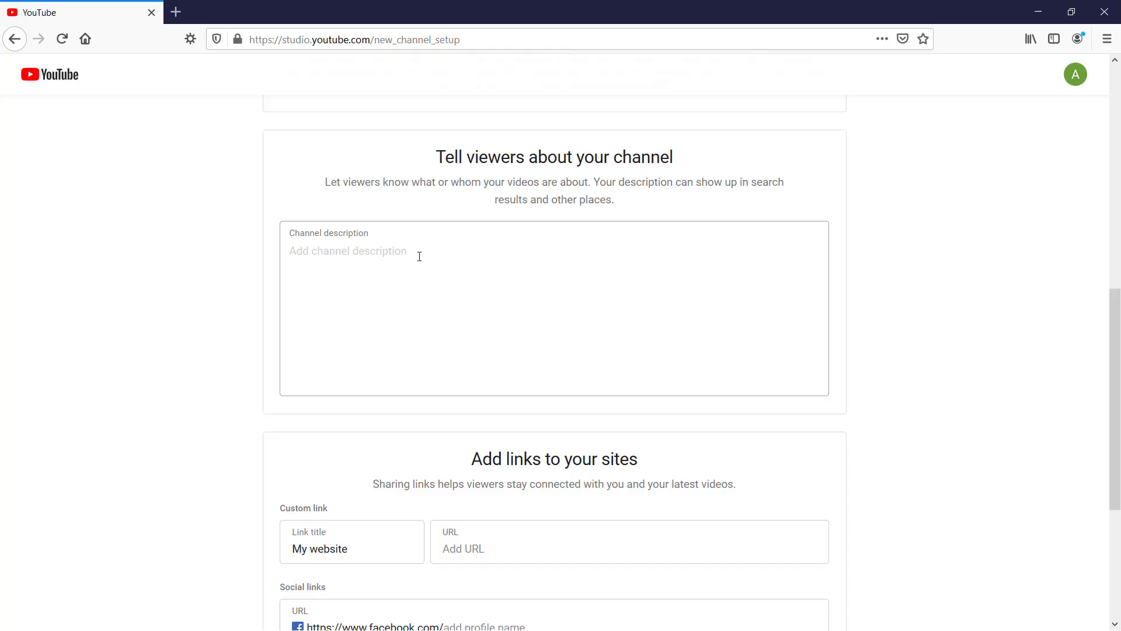
click(419, 256)
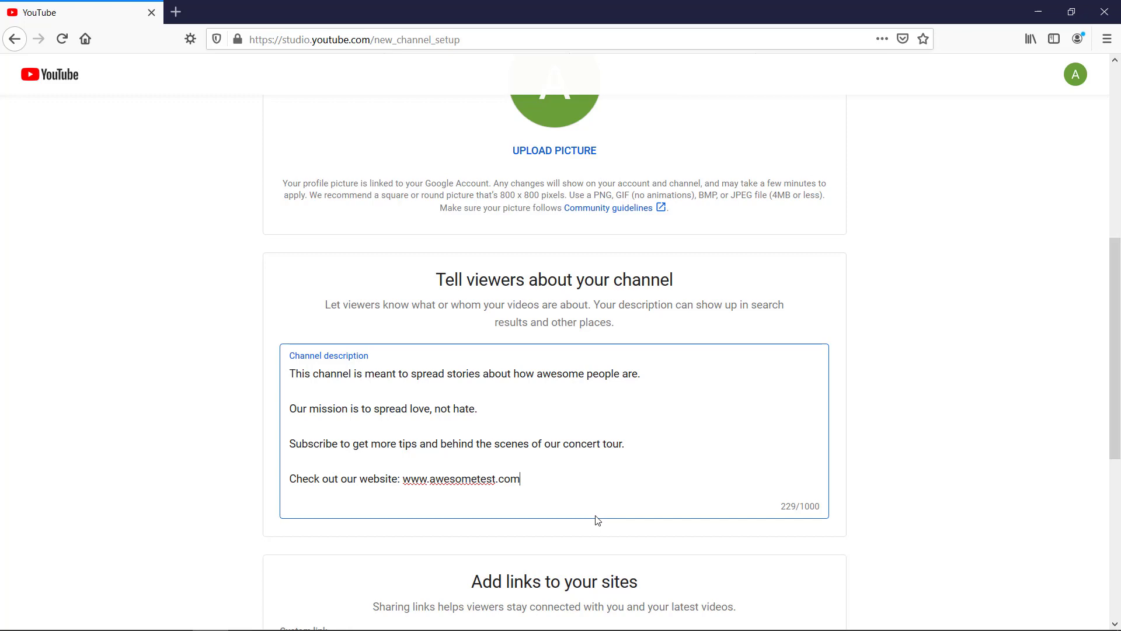
scroll(711, 566, down, 6)
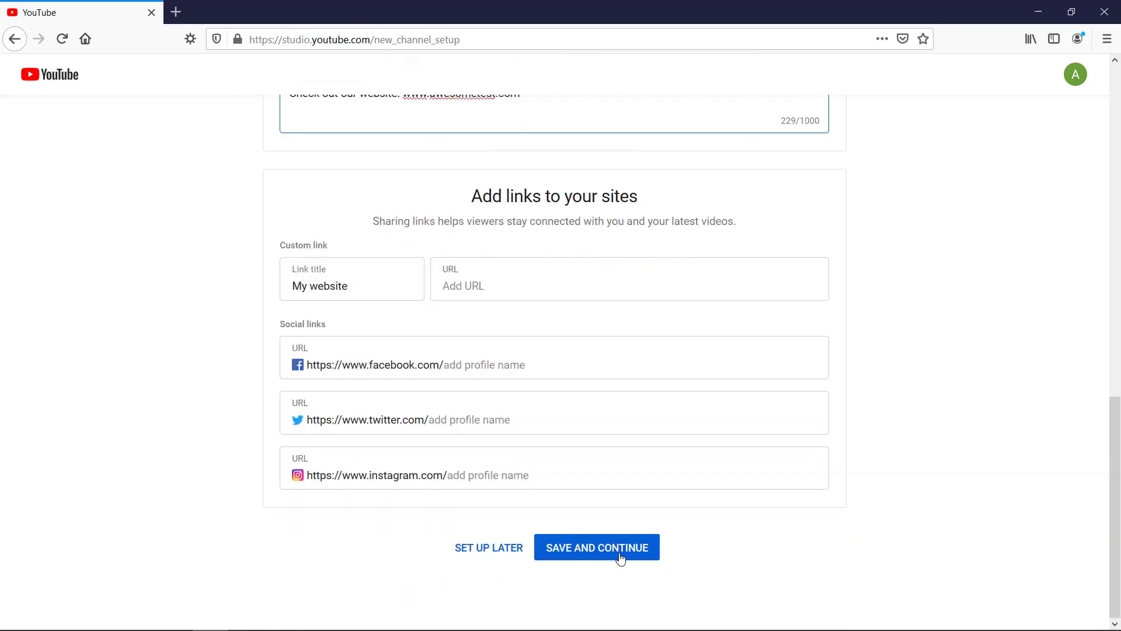
click(622, 547)
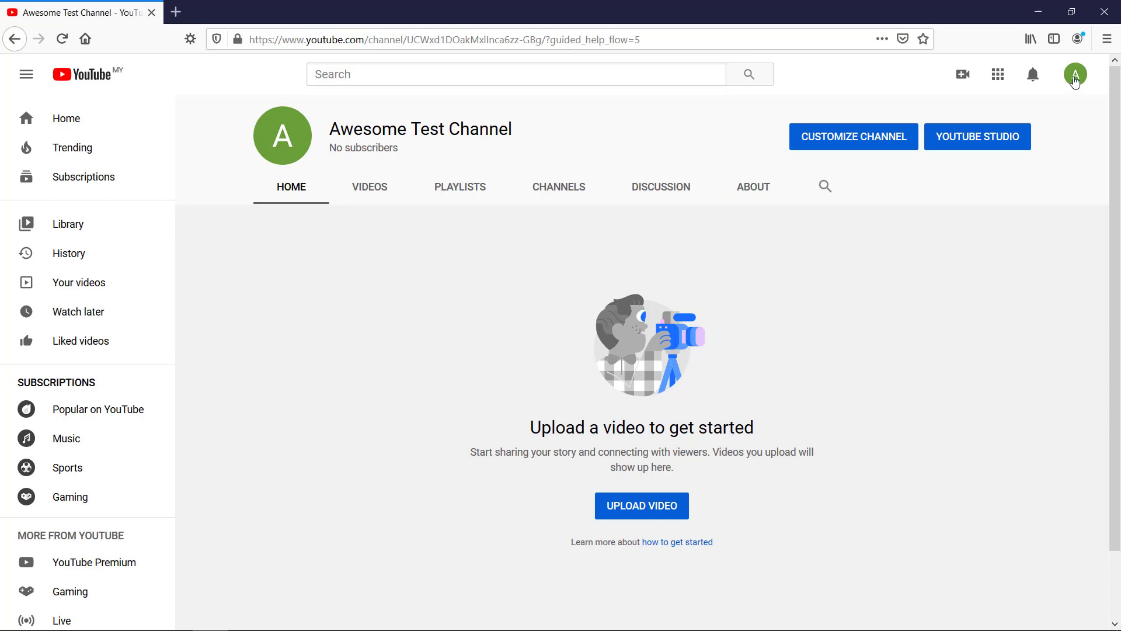
Open the new channel's status and features page from the account settings and review its features.
click(1075, 77)
click(970, 419)
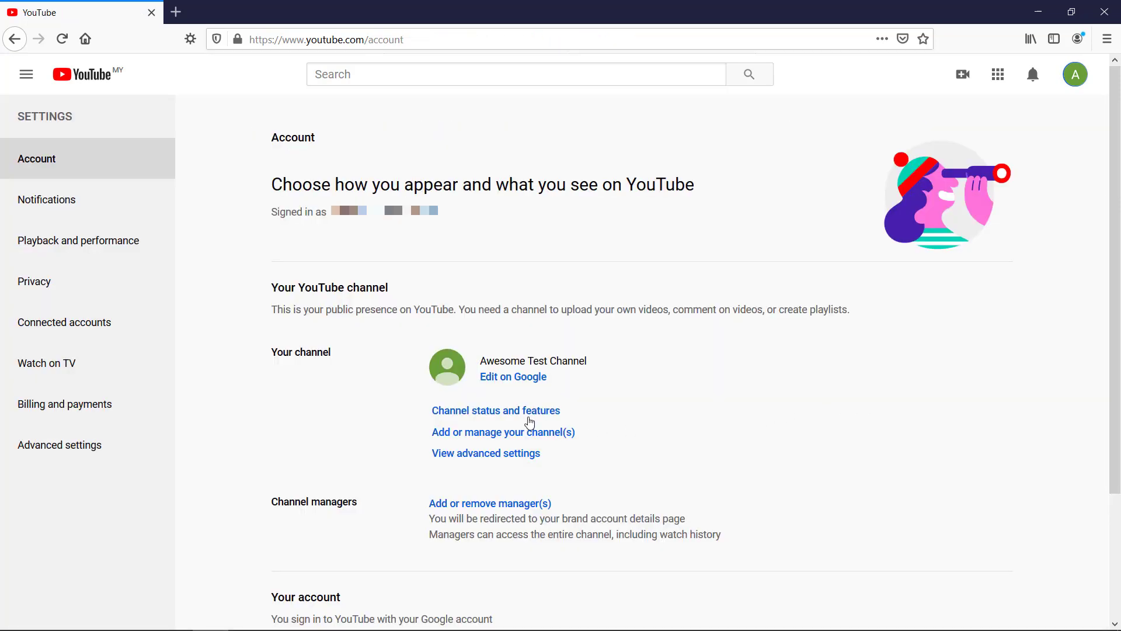
click(531, 416)
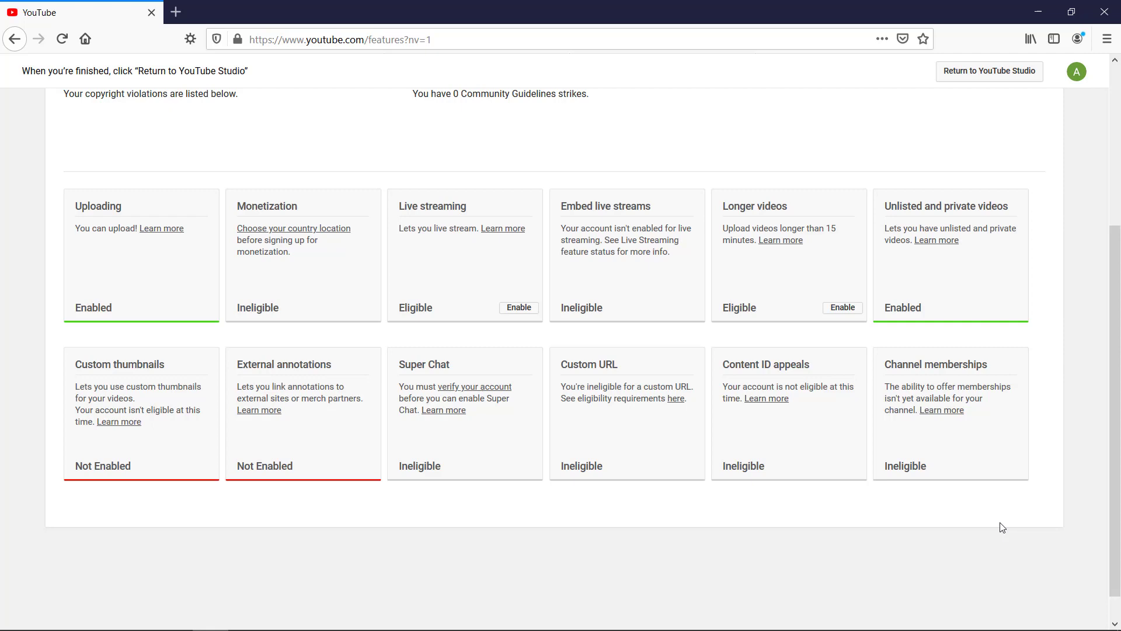
scroll(1002, 528, up, 4)
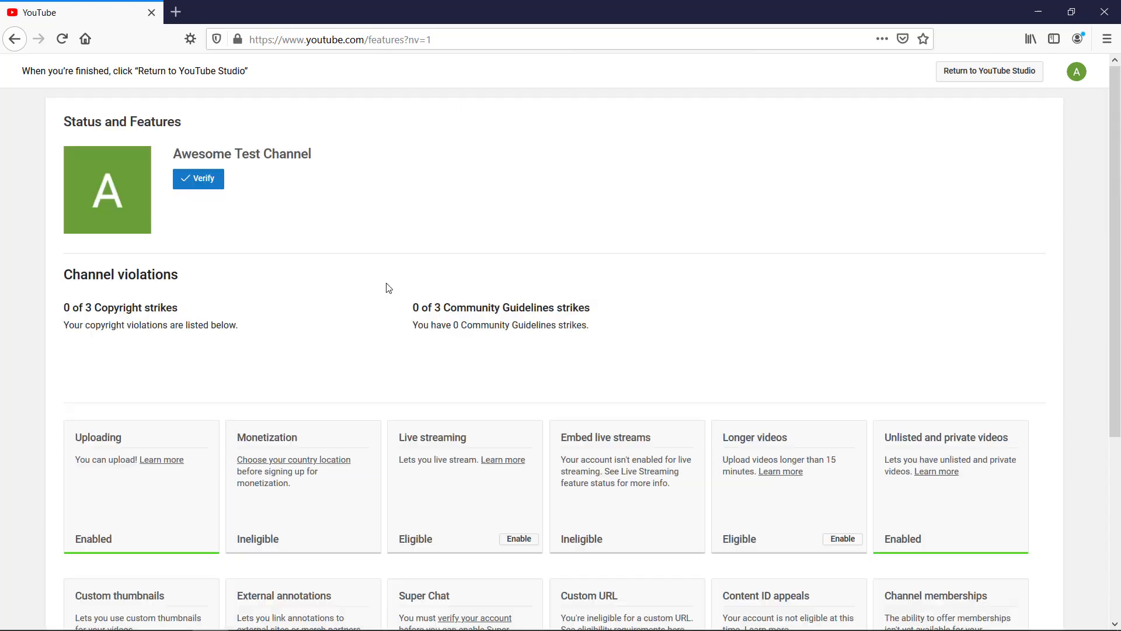
Verify the channel's account by text message for Malaysia, submitting the phone number and the 6-digit verification code.
click(200, 186)
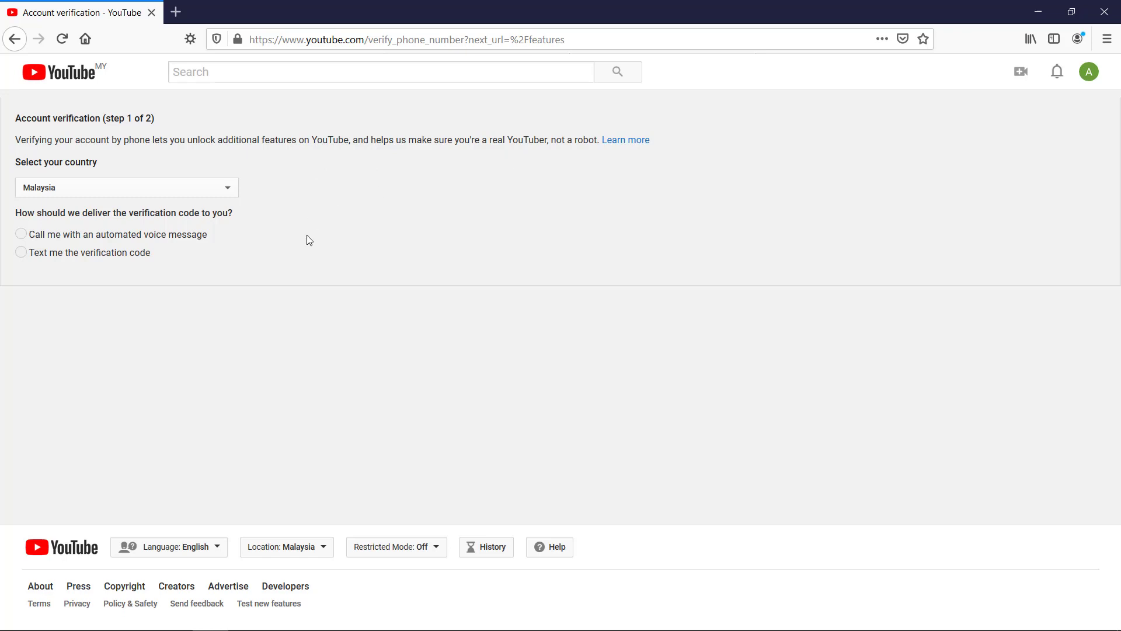
click(70, 253)
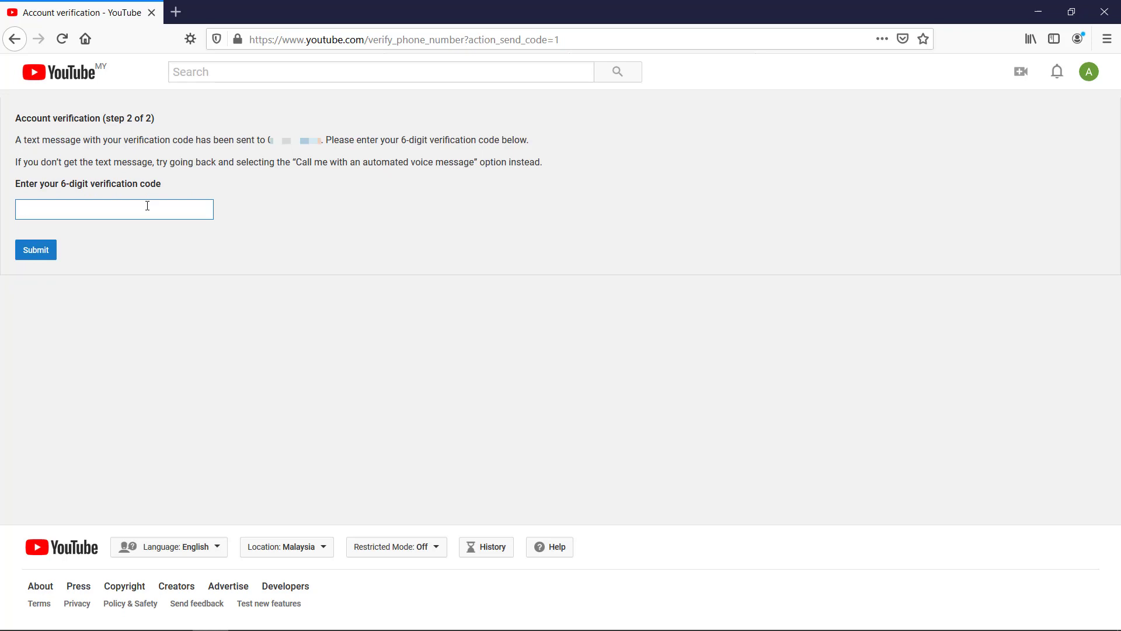
click(37, 250)
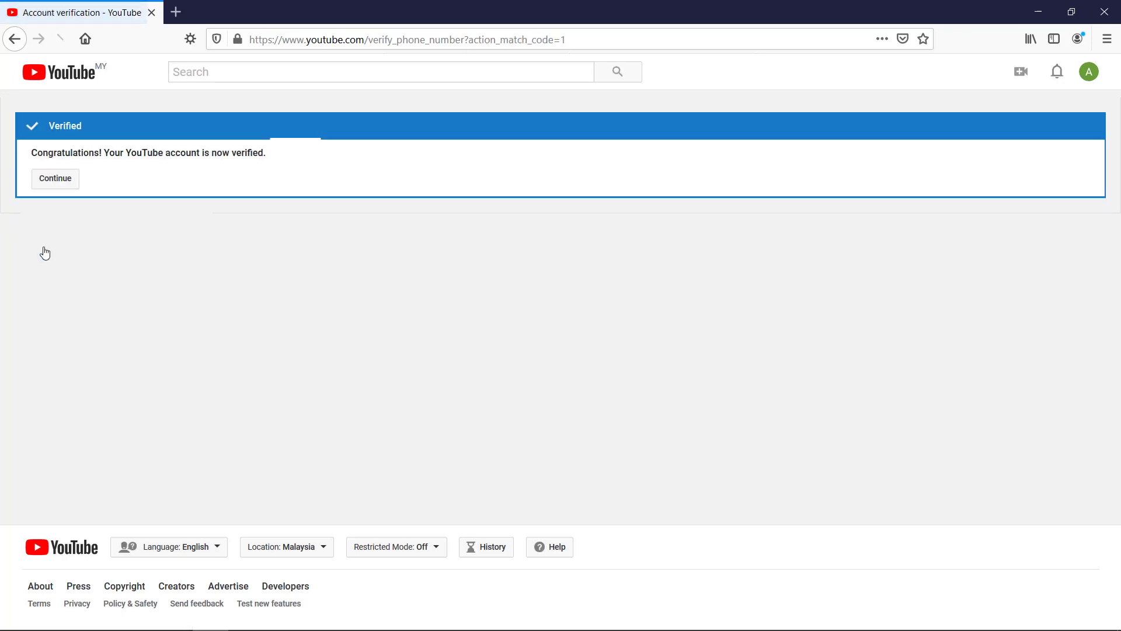
click(56, 191)
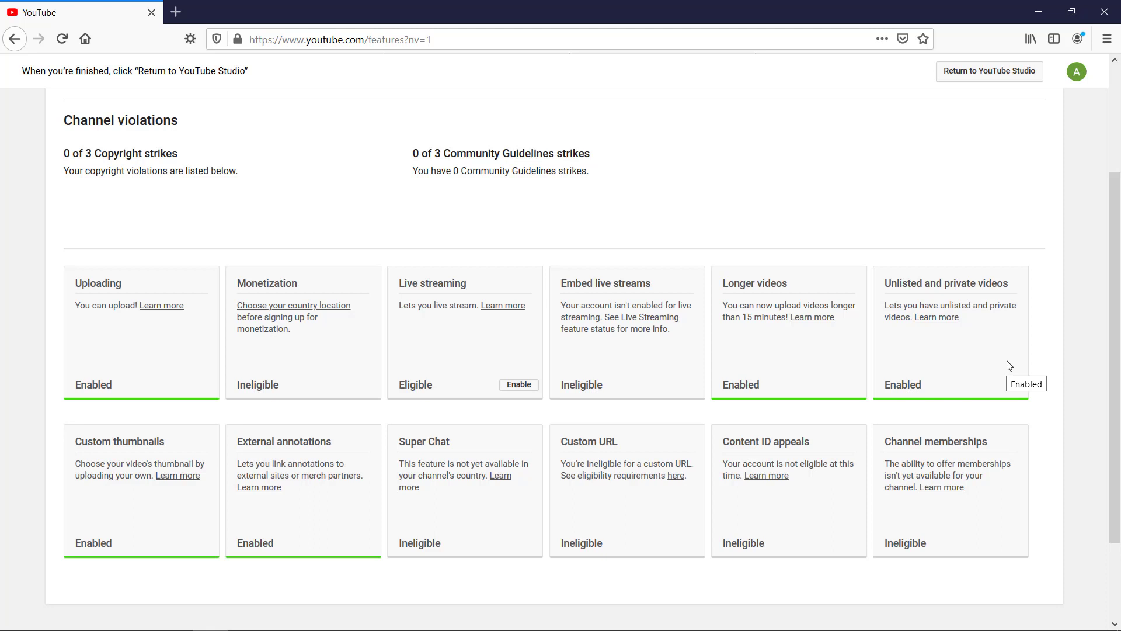
Return to YouTube Studio, dismiss the introduction and open the channel's Studio settings.
click(987, 71)
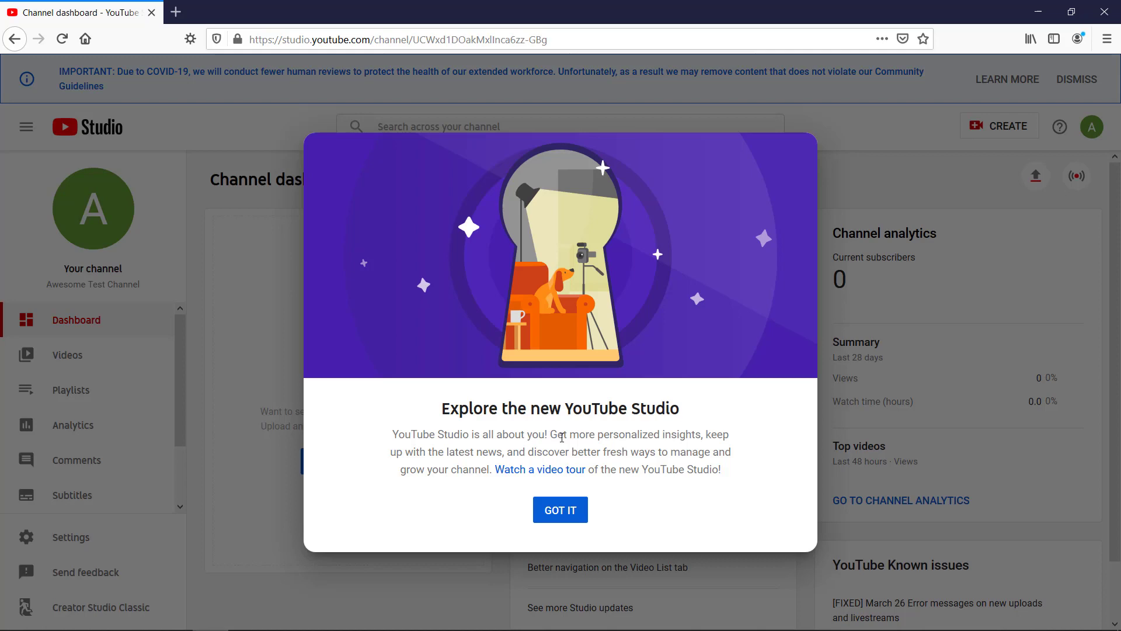
click(575, 522)
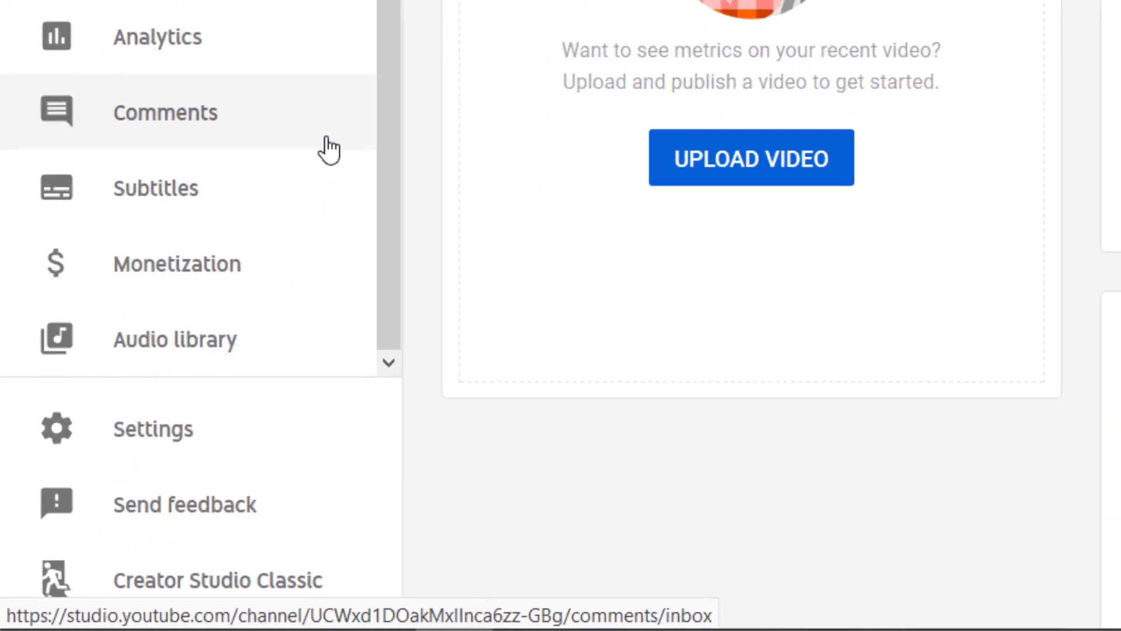
click(304, 426)
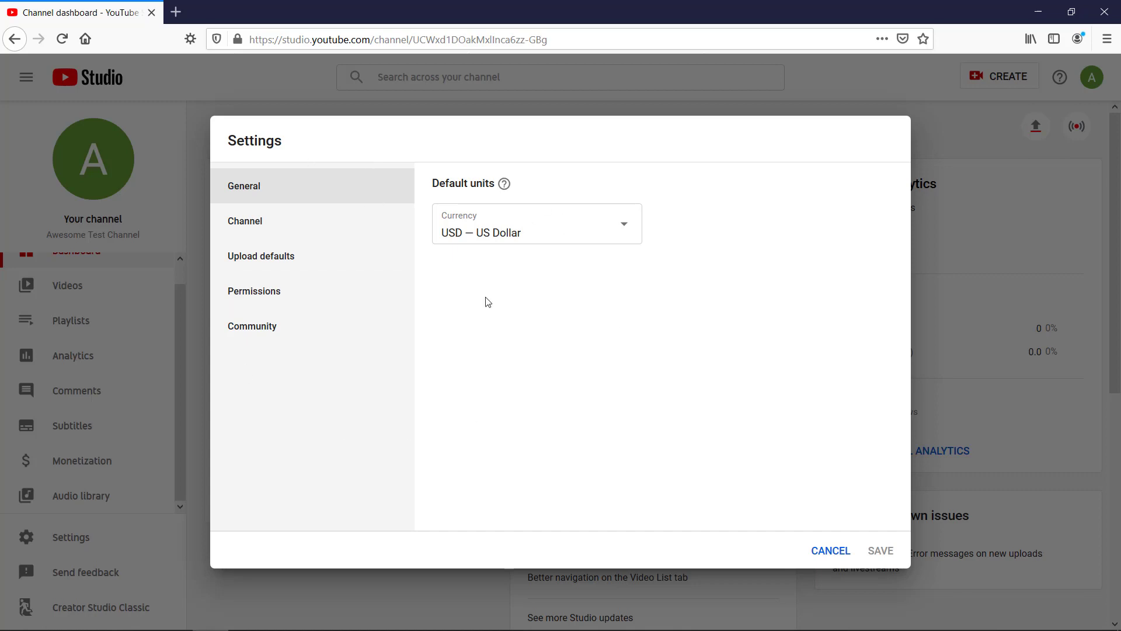
Add the Hustle Savvy logo as the channel's video watermark with a custom start time of 00:05.
click(339, 225)
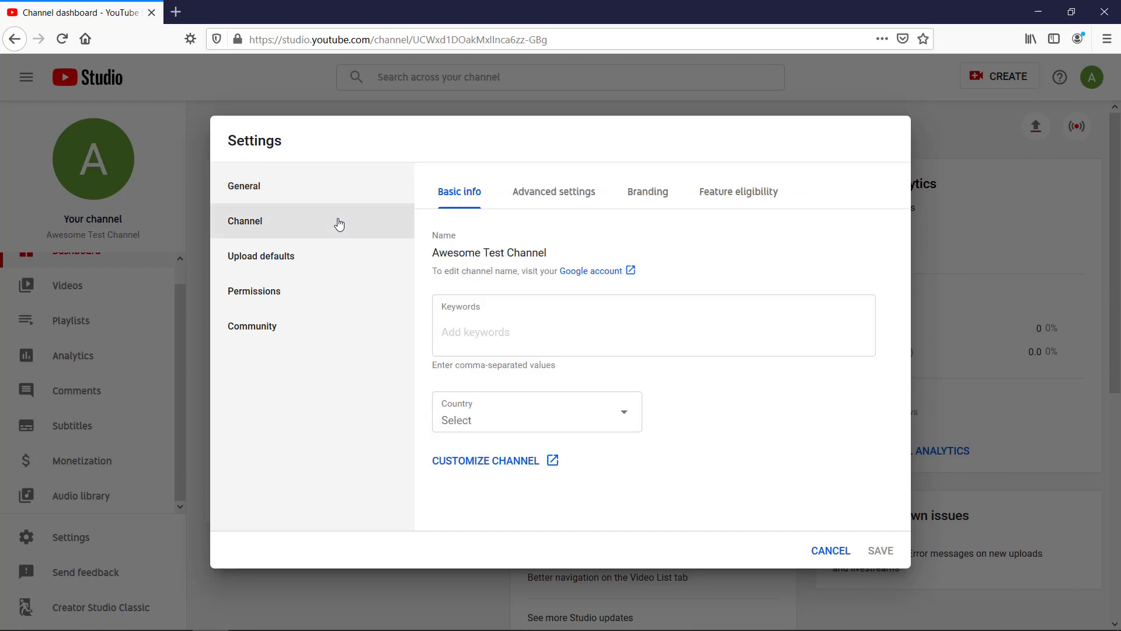
click(652, 202)
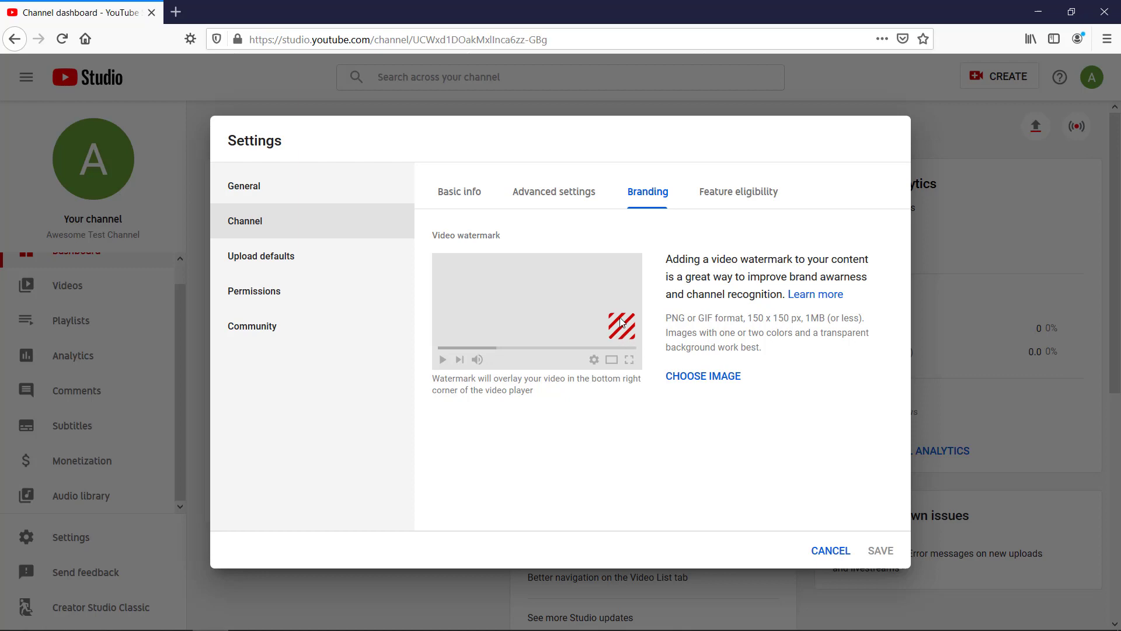
click(727, 383)
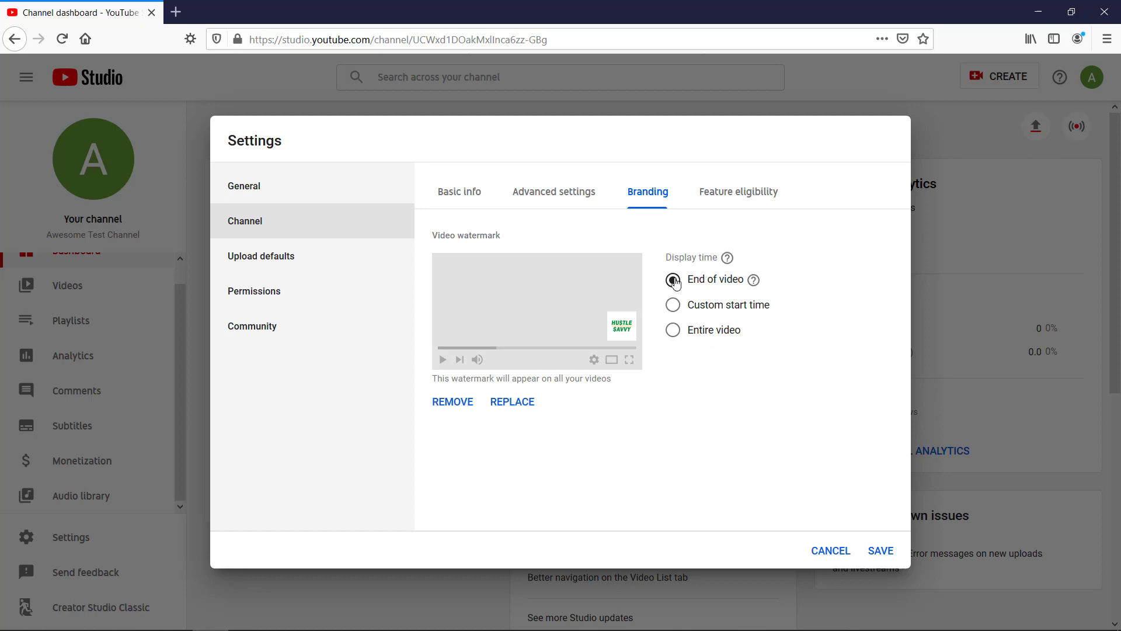
click(675, 329)
click(673, 306)
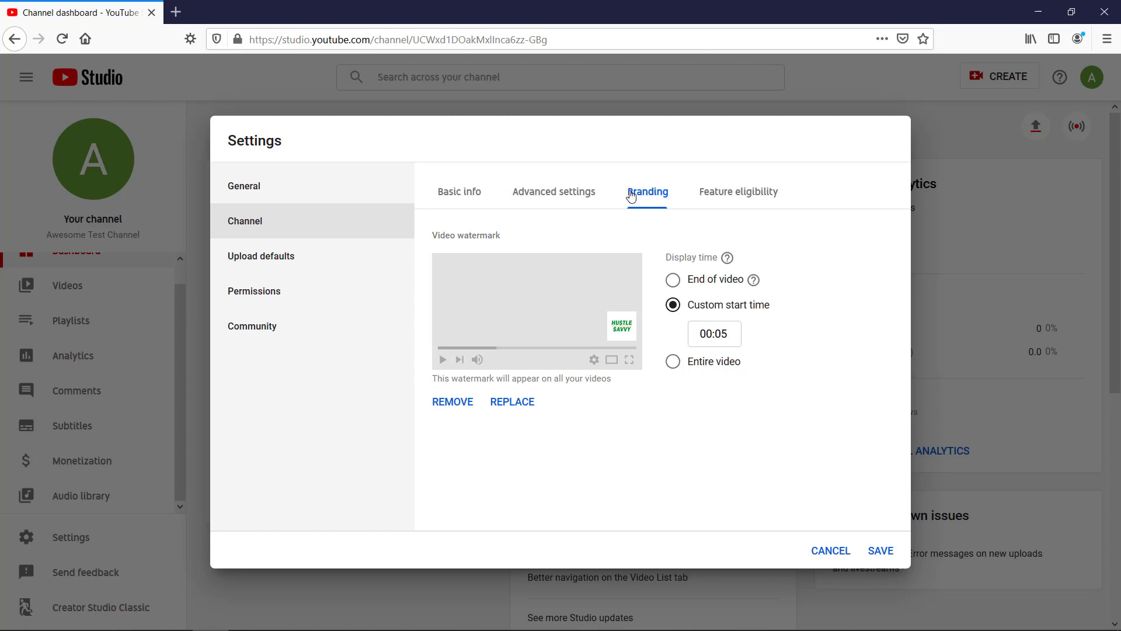
Set the channel's audience to not made for kids and review the remaining advanced channel settings.
click(578, 196)
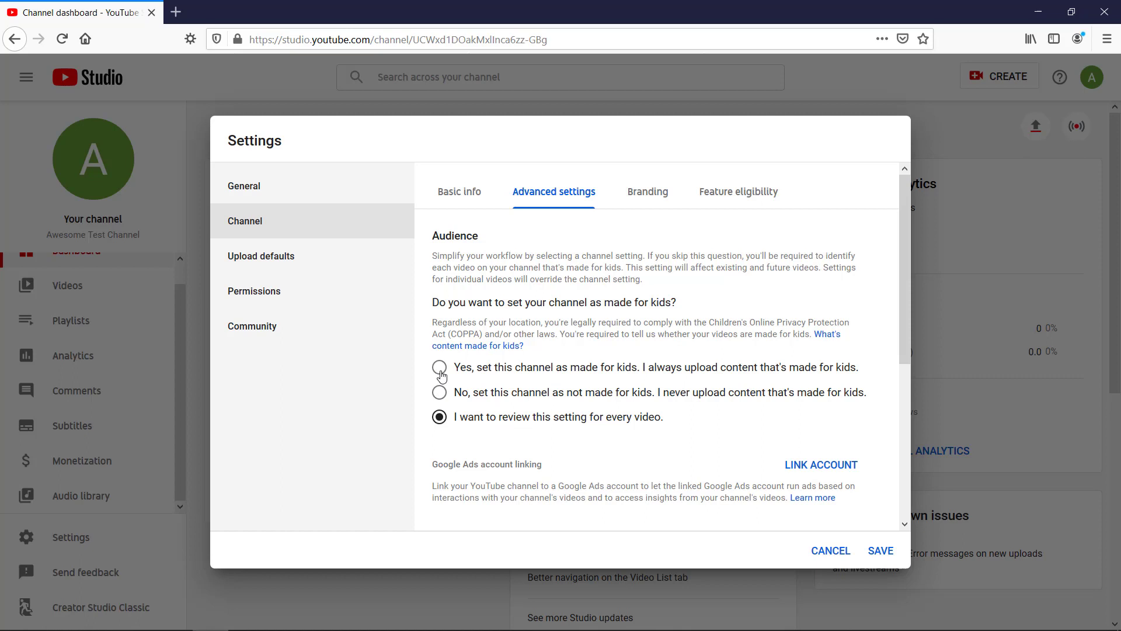
click(445, 397)
scroll(713, 424, down, 4)
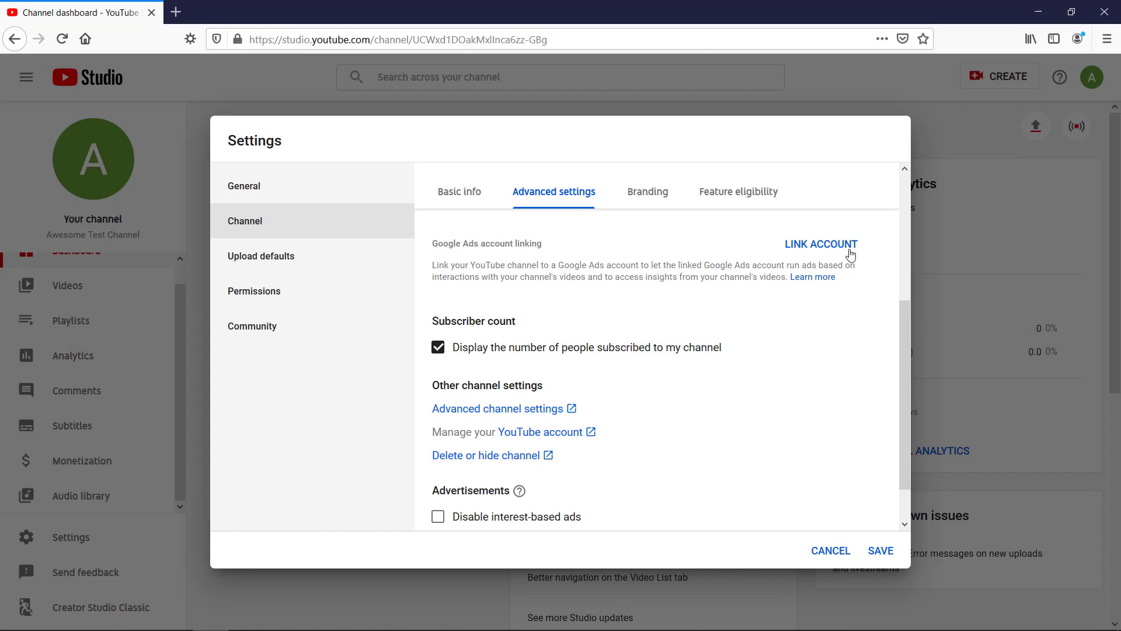
scroll(835, 324, down, 2)
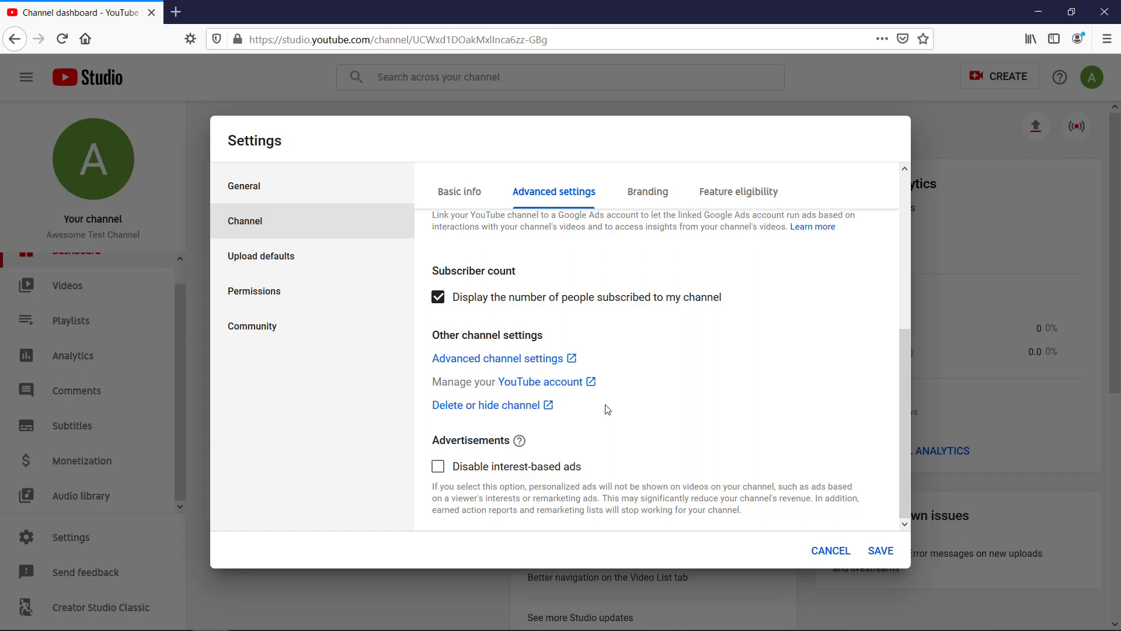
Add the channel keywords rock, music, music lessons and audio tips in the channel's basic info.
click(467, 193)
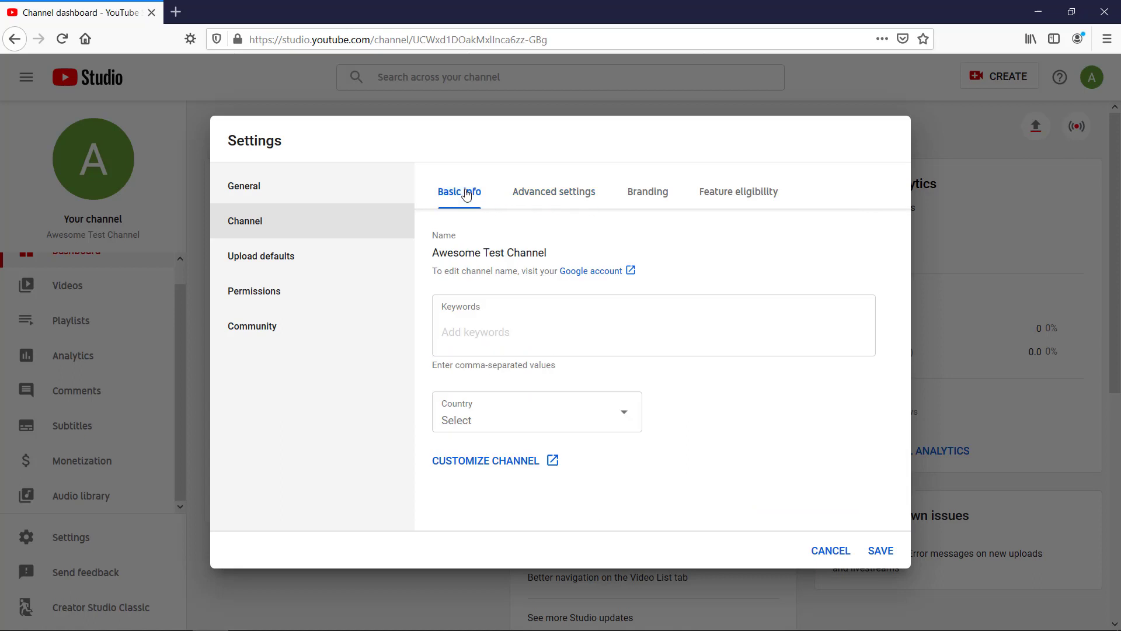
click(479, 336)
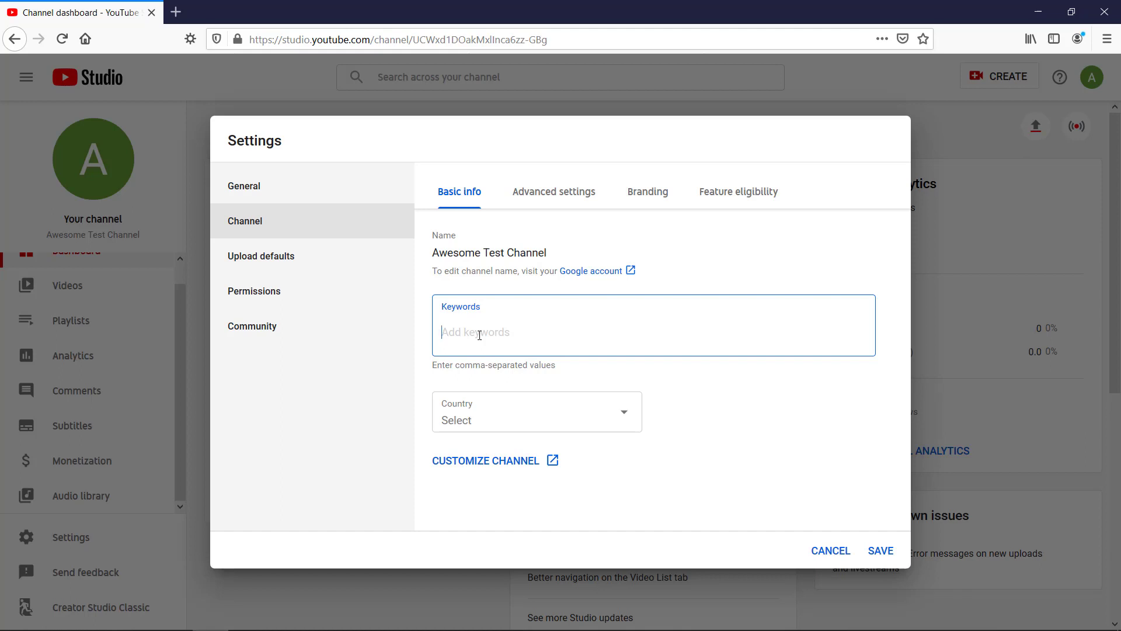
text(rock,music,musi)
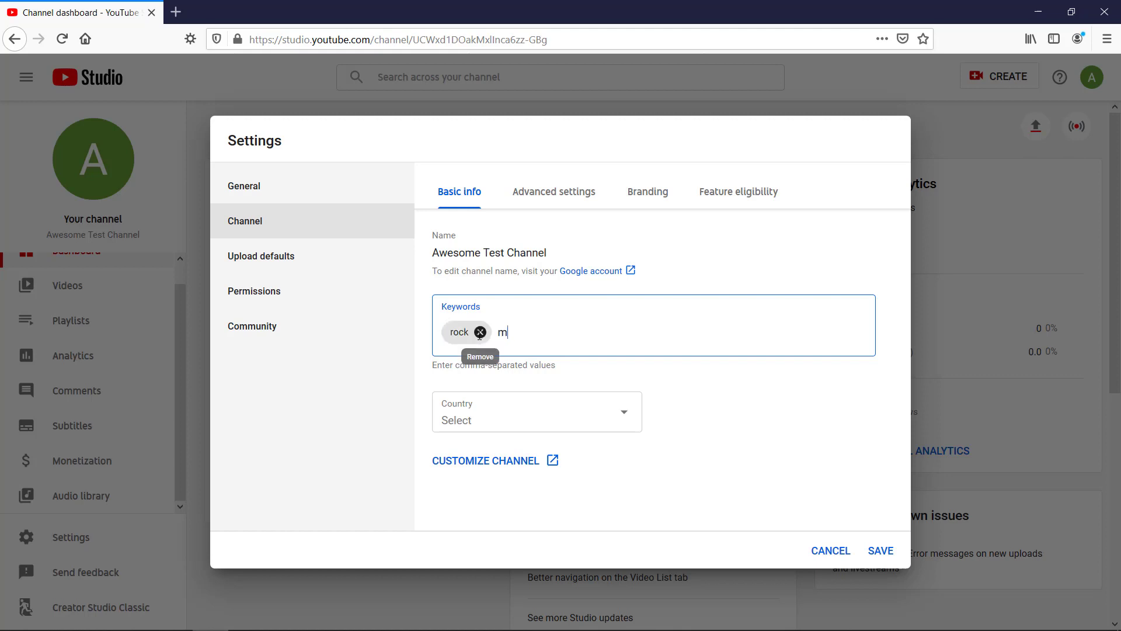
text(c le)
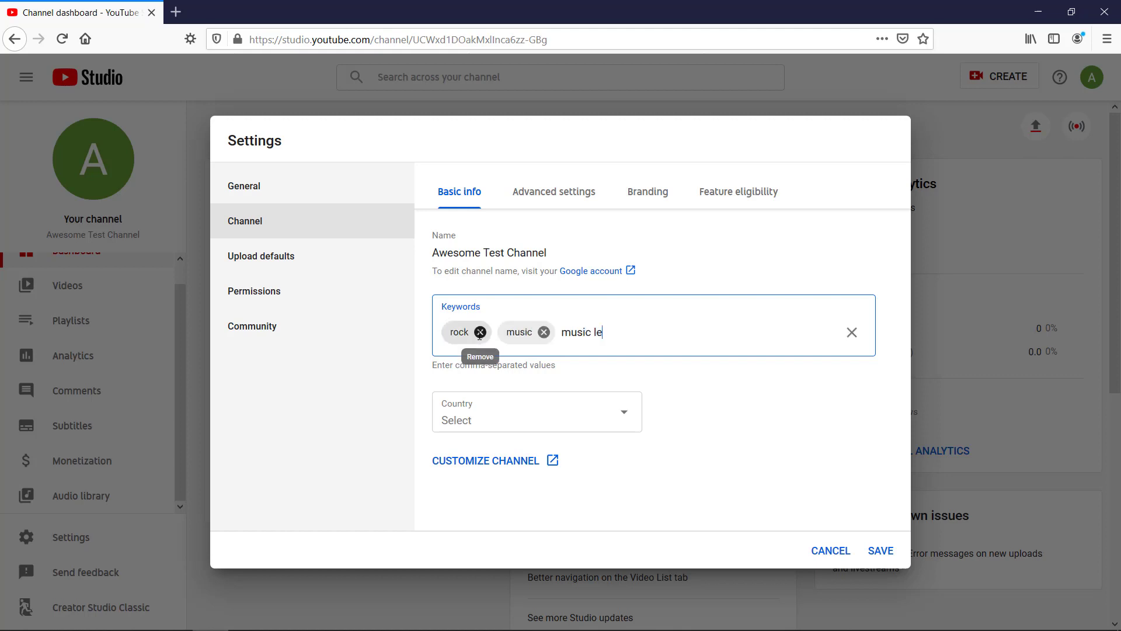
text(ssons,audio tips,)
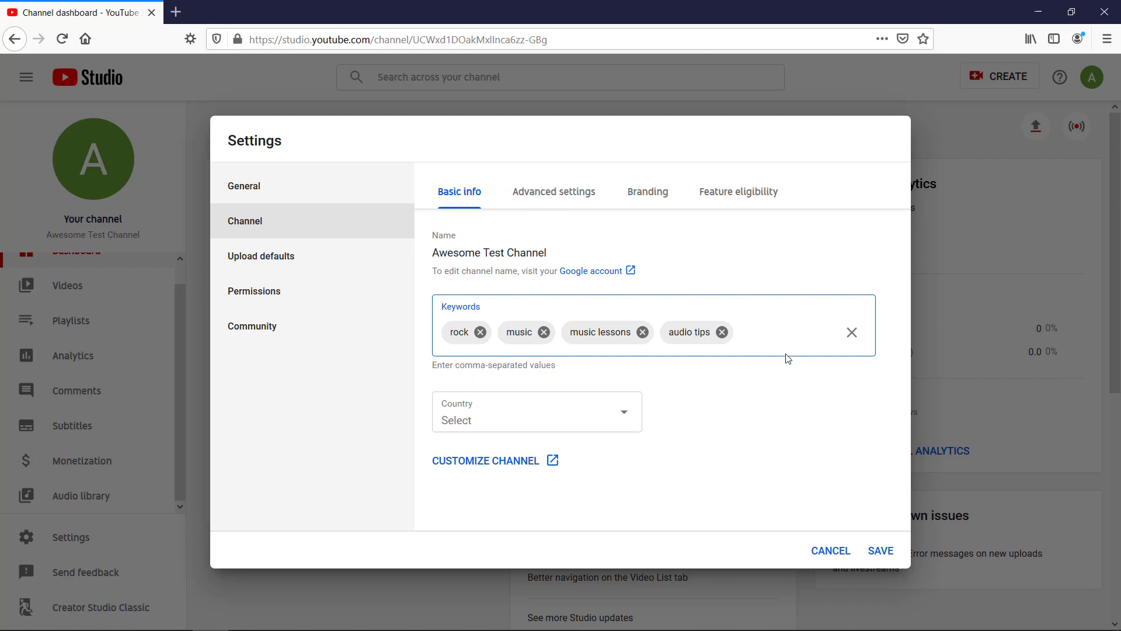
Set the channel's country to Malaysia and save the channel settings.
click(633, 416)
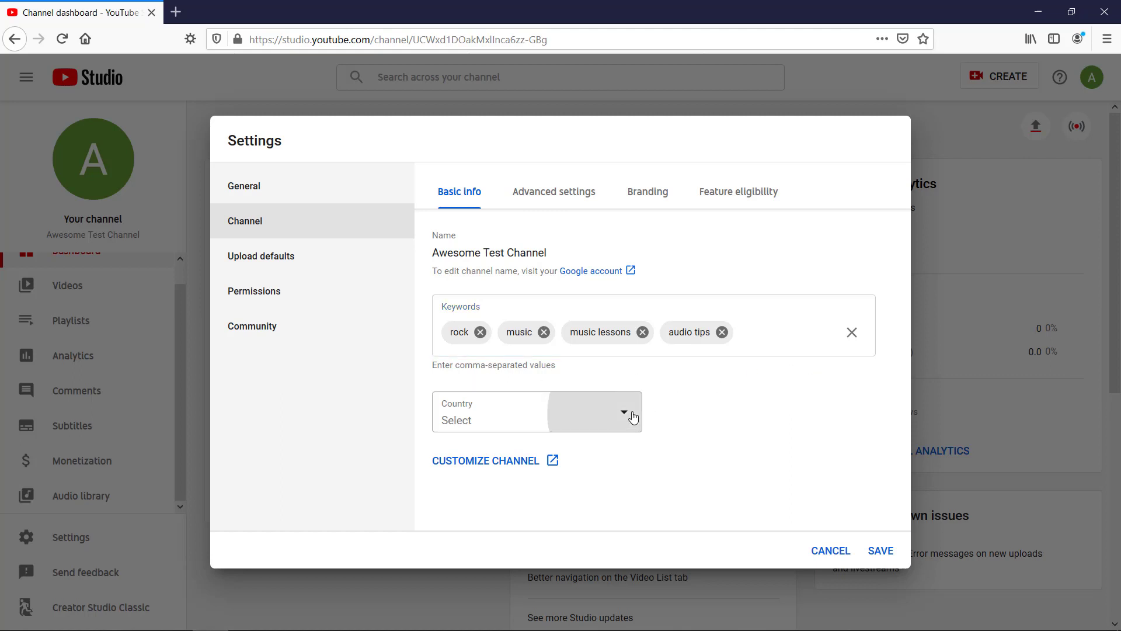
text(malaysia)
key(Return)
click(751, 330)
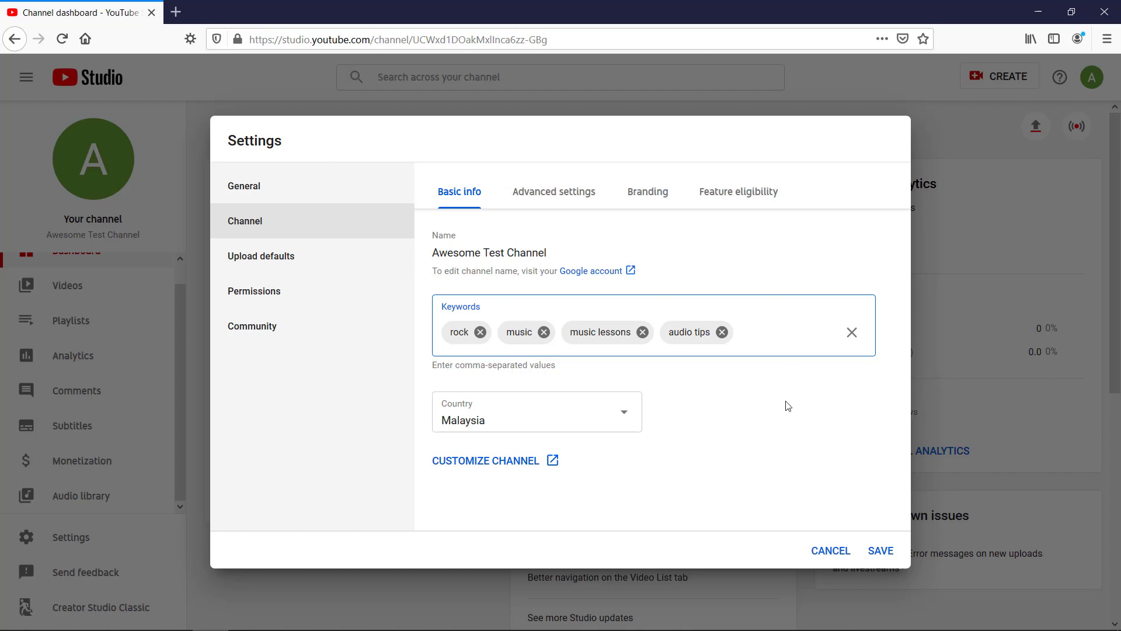
click(881, 556)
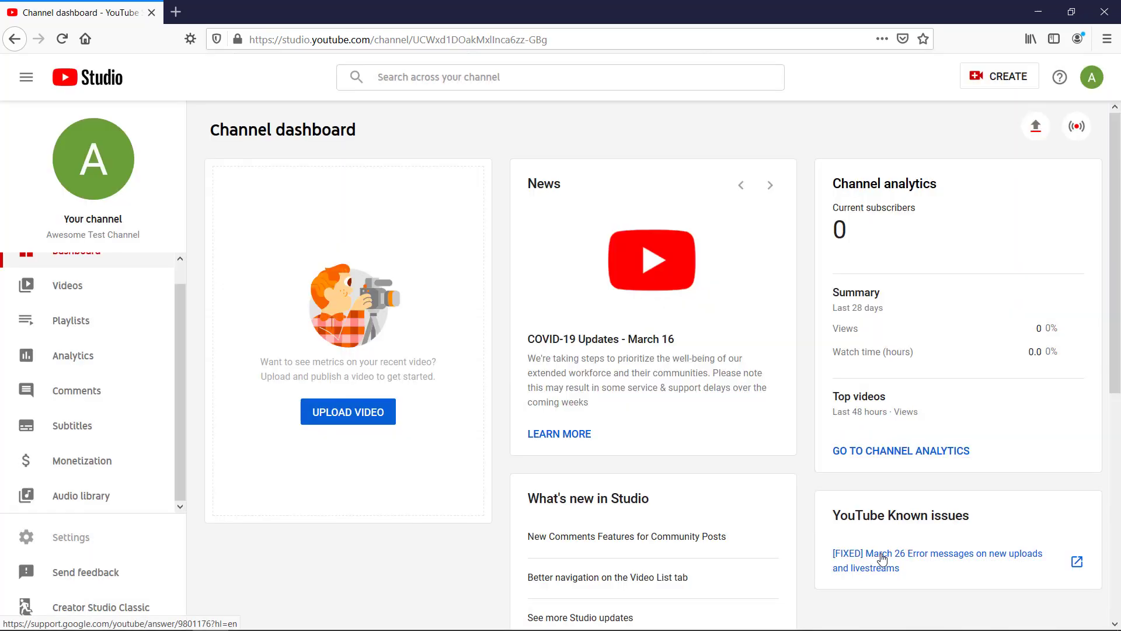
Open the upload defaults in the Studio settings and set the default video visibility to Private.
click(97, 547)
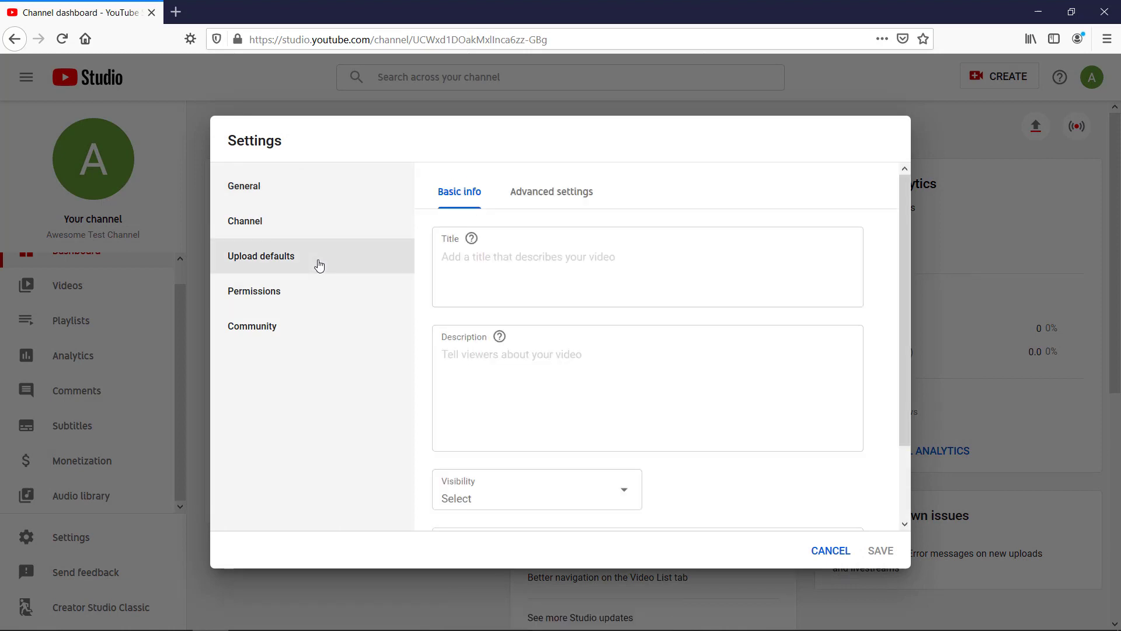
click(474, 257)
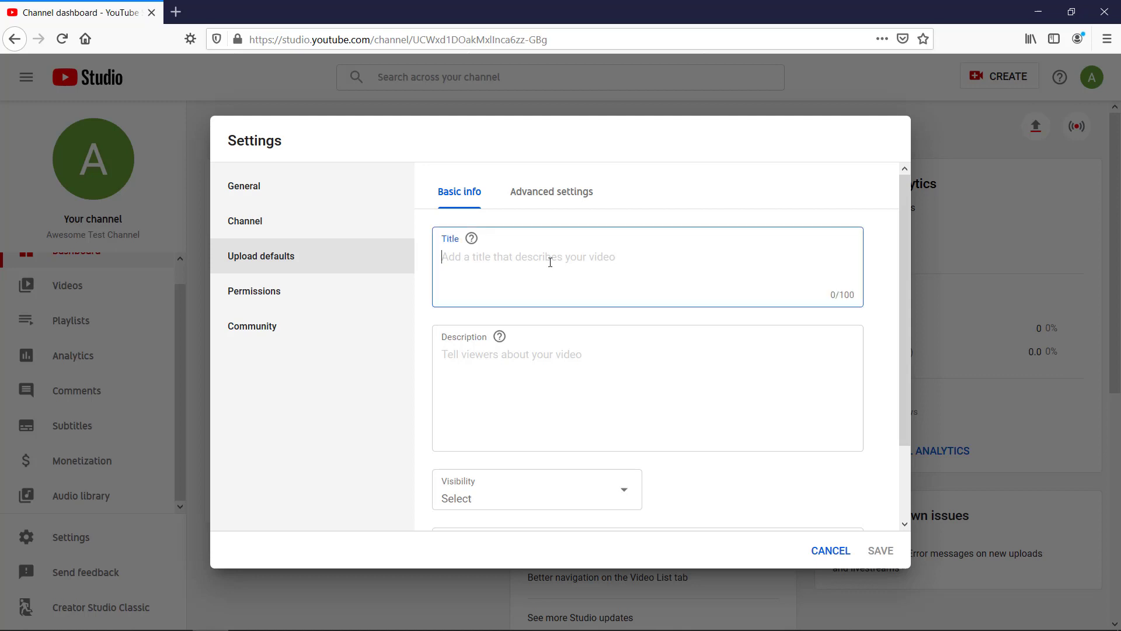
scroll(573, 266, down, 2)
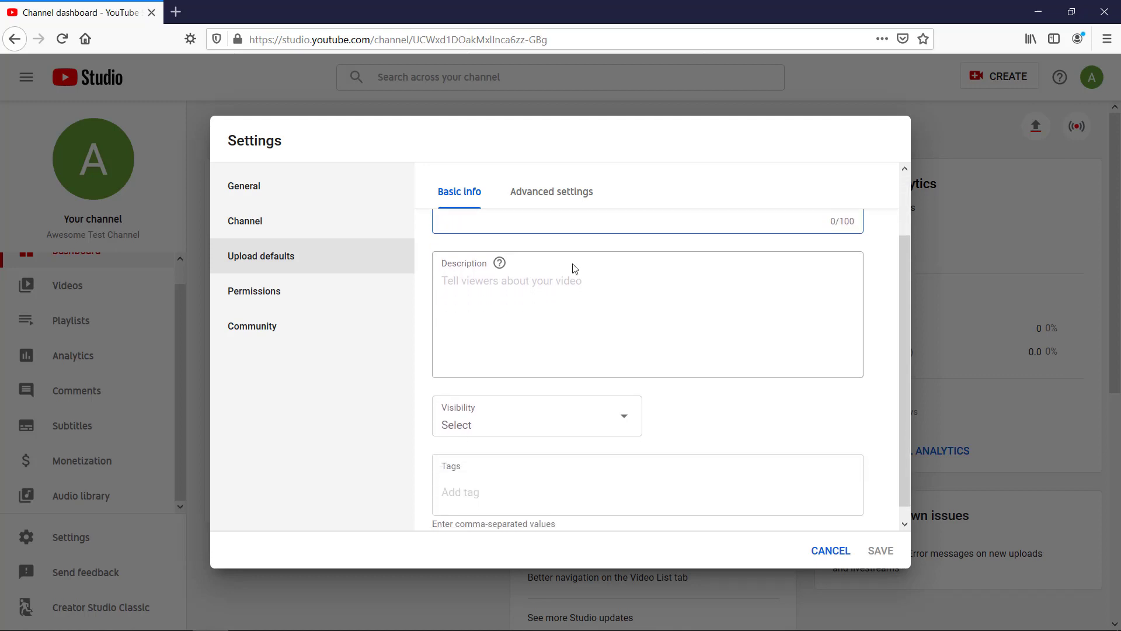
scroll(742, 312, up, 2)
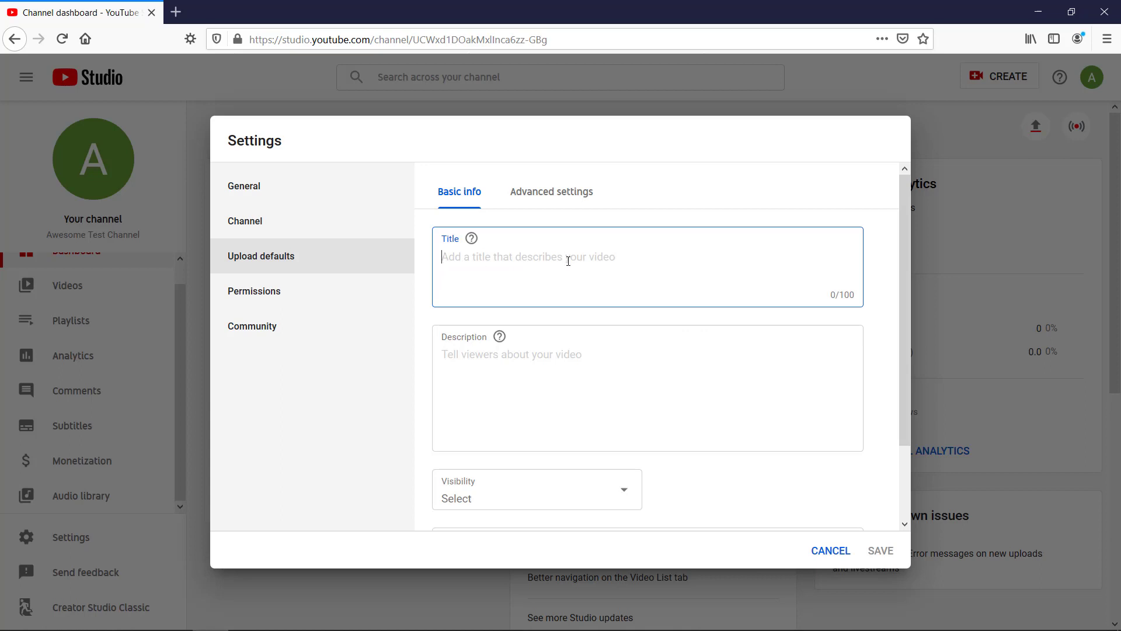
click(514, 351)
scroll(653, 355, down, 2)
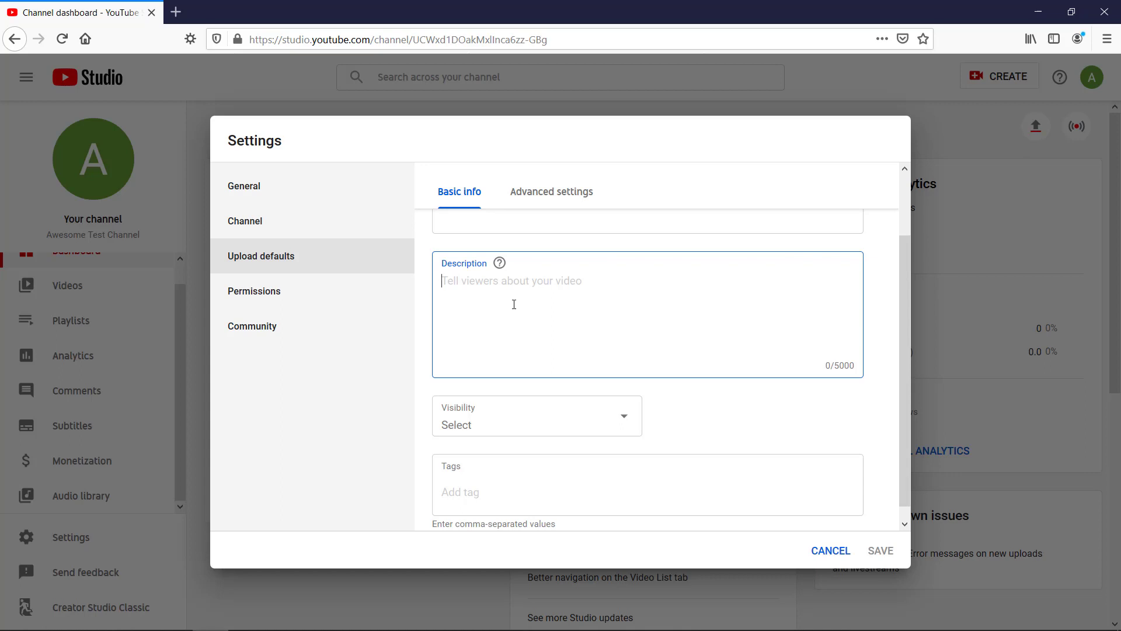
scroll(526, 327, down, 1)
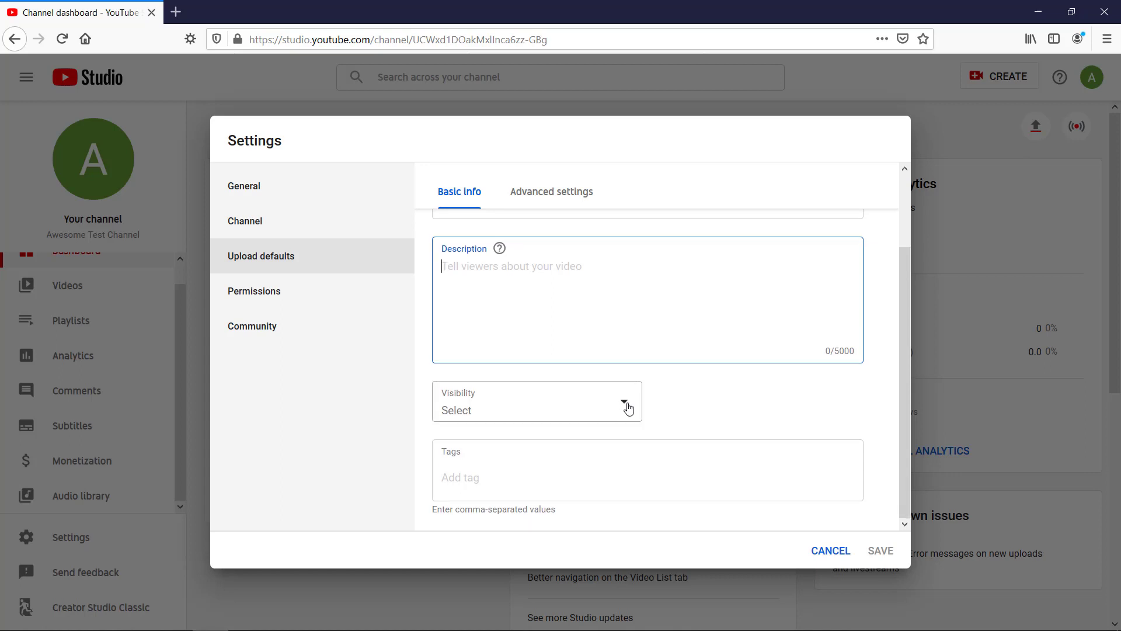
click(628, 407)
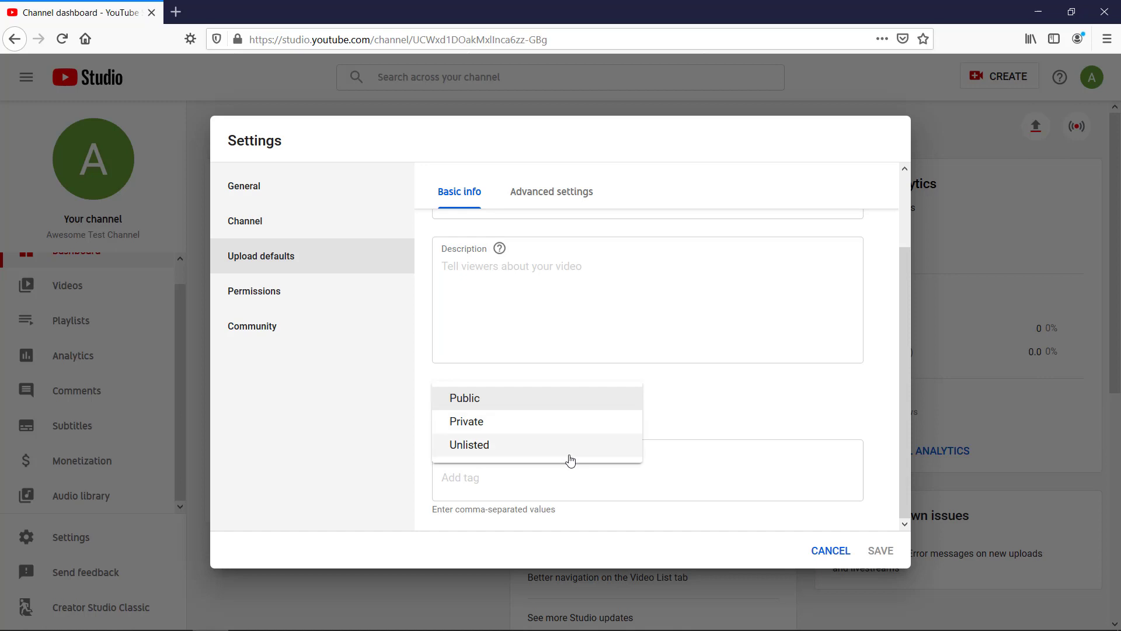
click(564, 426)
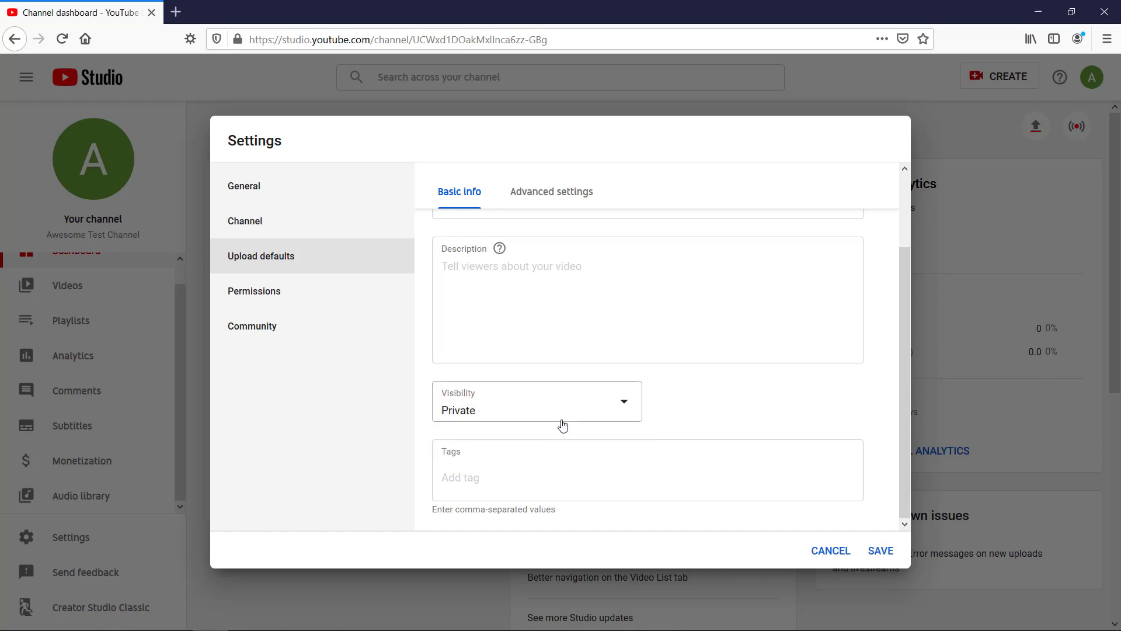
click(531, 406)
click(707, 401)
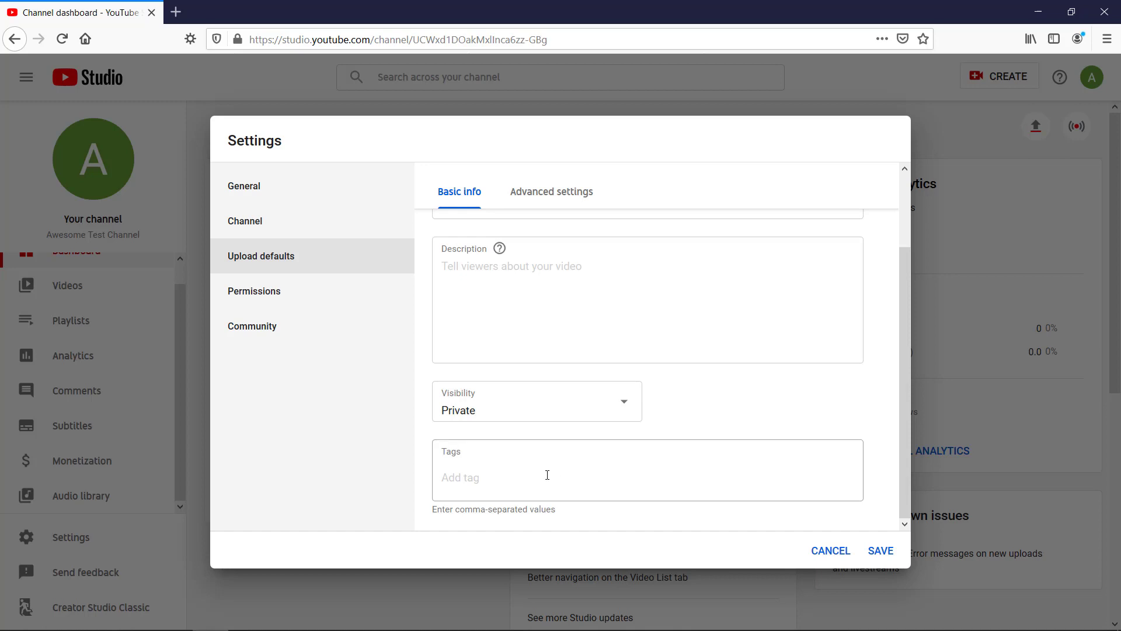
Add the default upload tags music and concerts.
click(605, 494)
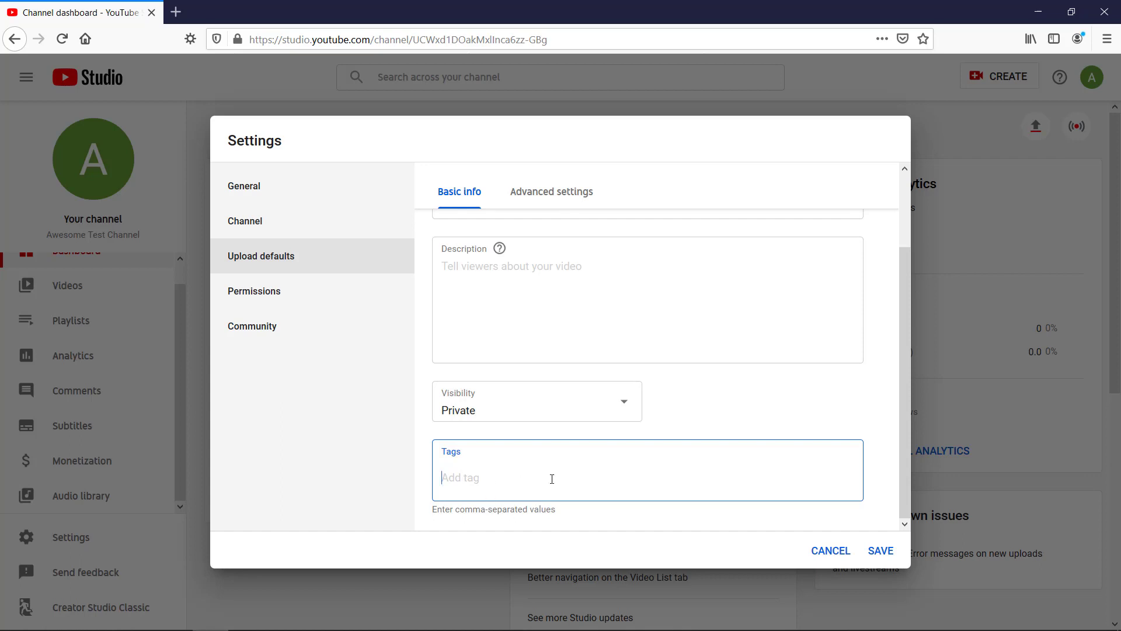
text(music)
key(Return)
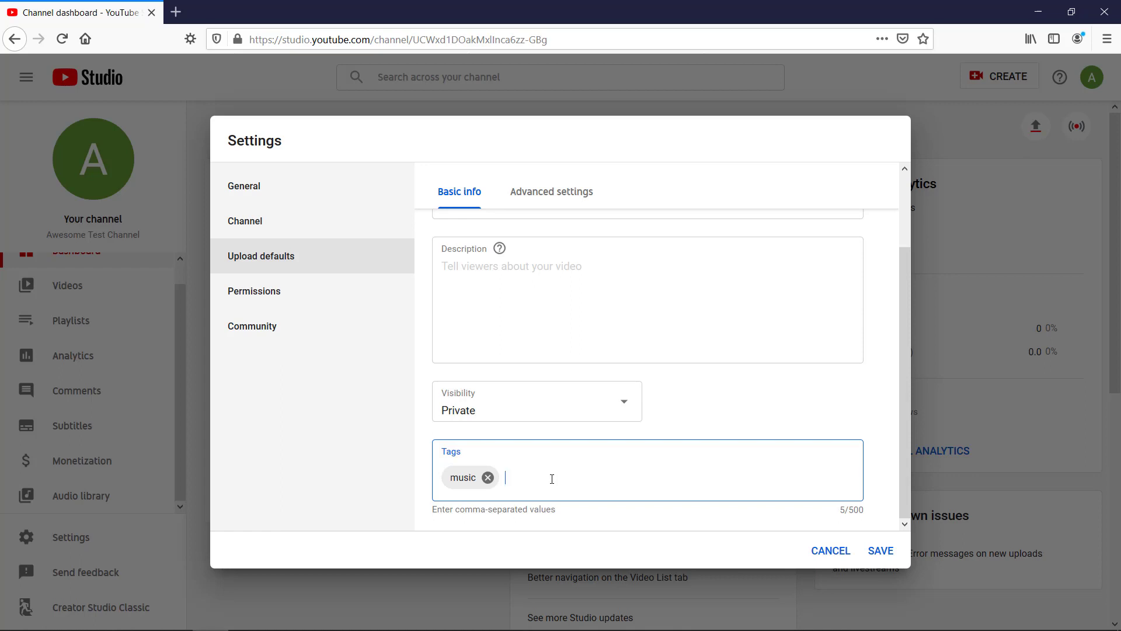
text(concerts)
key(Return)
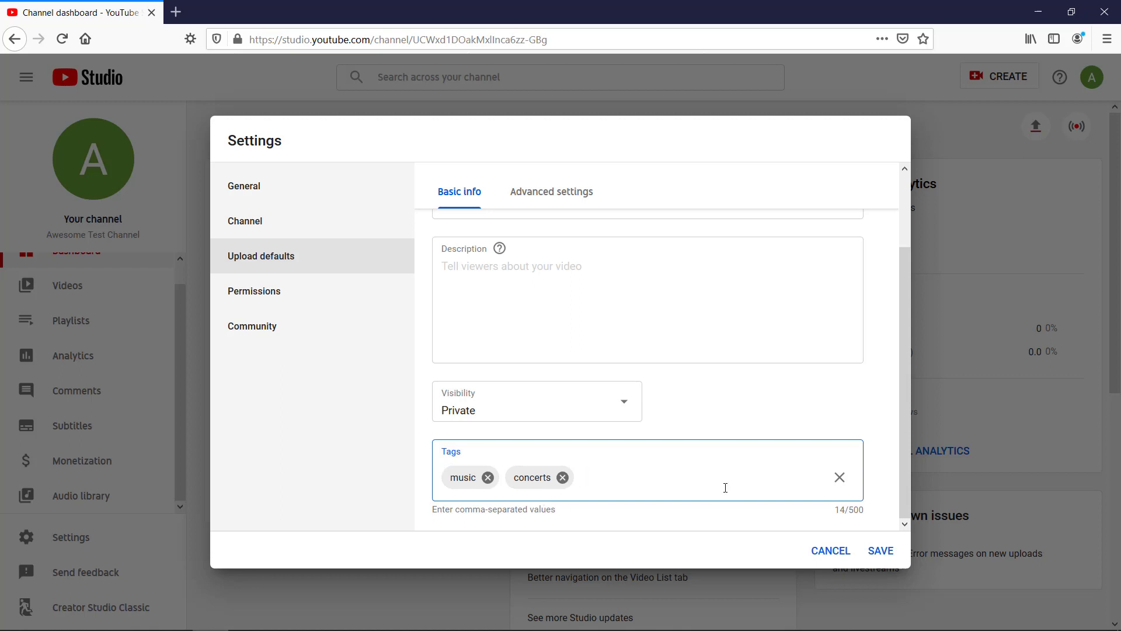
scroll(725, 493, up, 2)
scroll(725, 493, down, 2)
Examine the category and license options in the advanced upload defaults and leave the Studio settings.
click(551, 192)
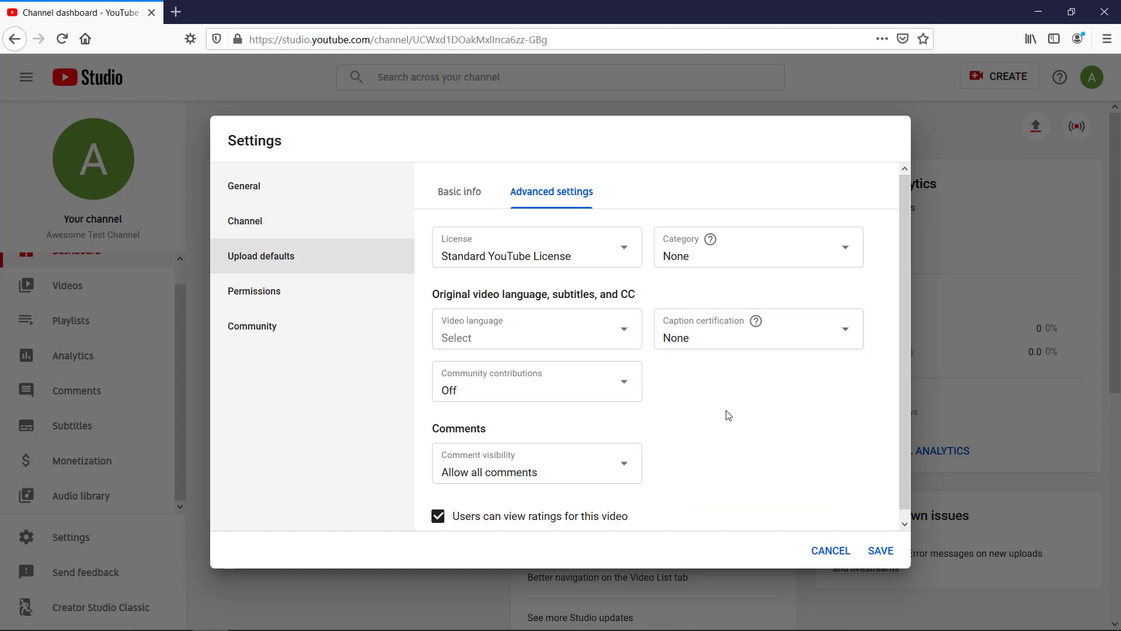
scroll(759, 388, down, 1)
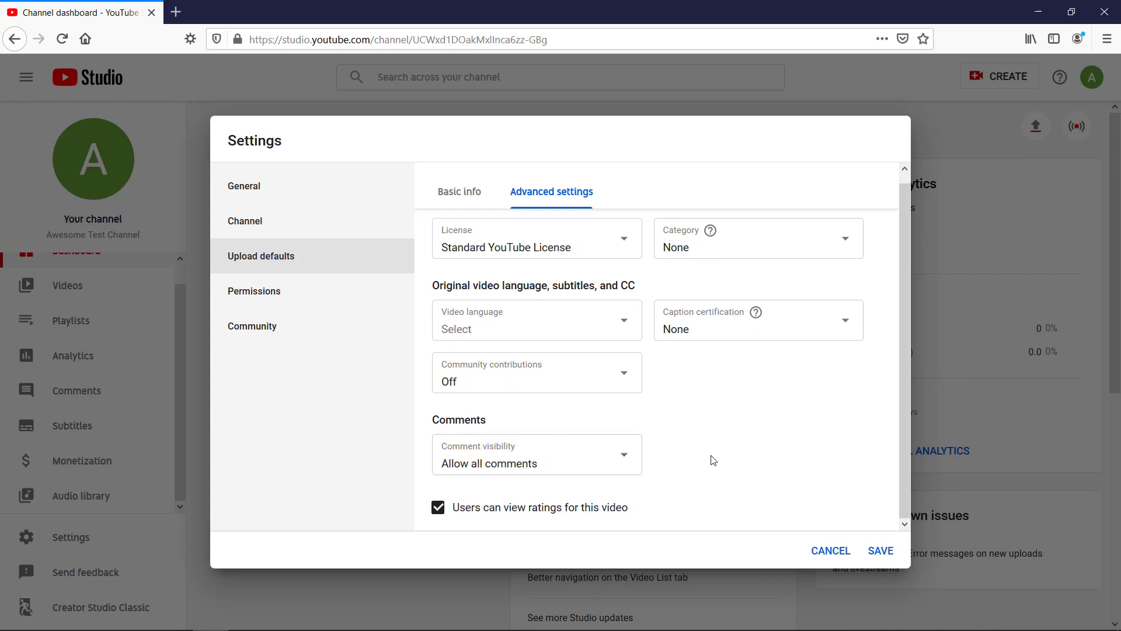
click(854, 243)
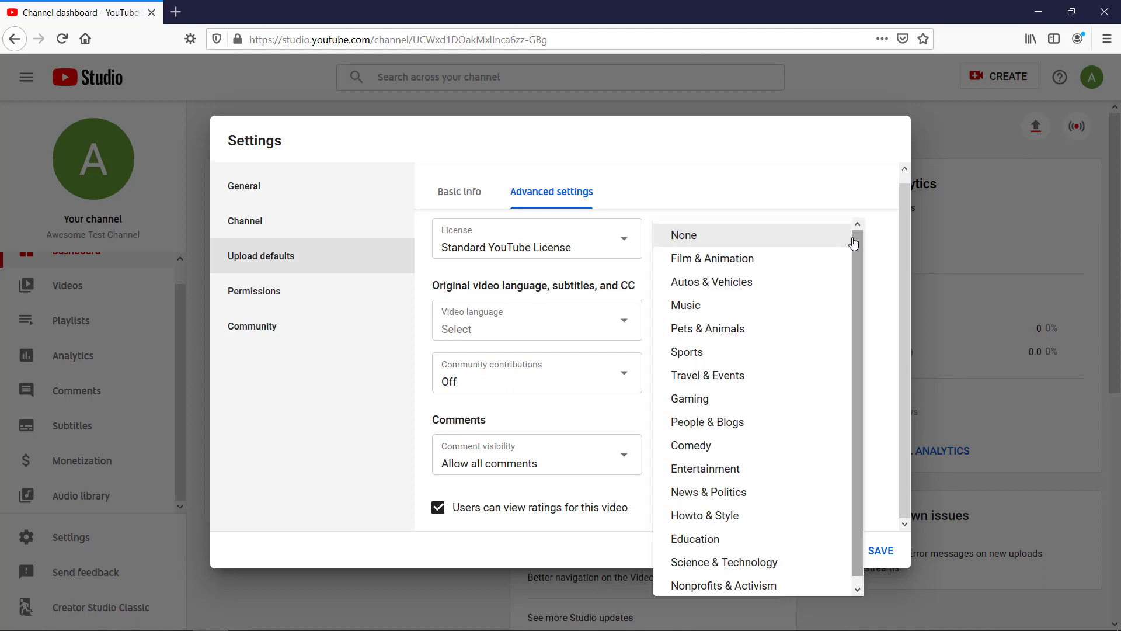
click(881, 243)
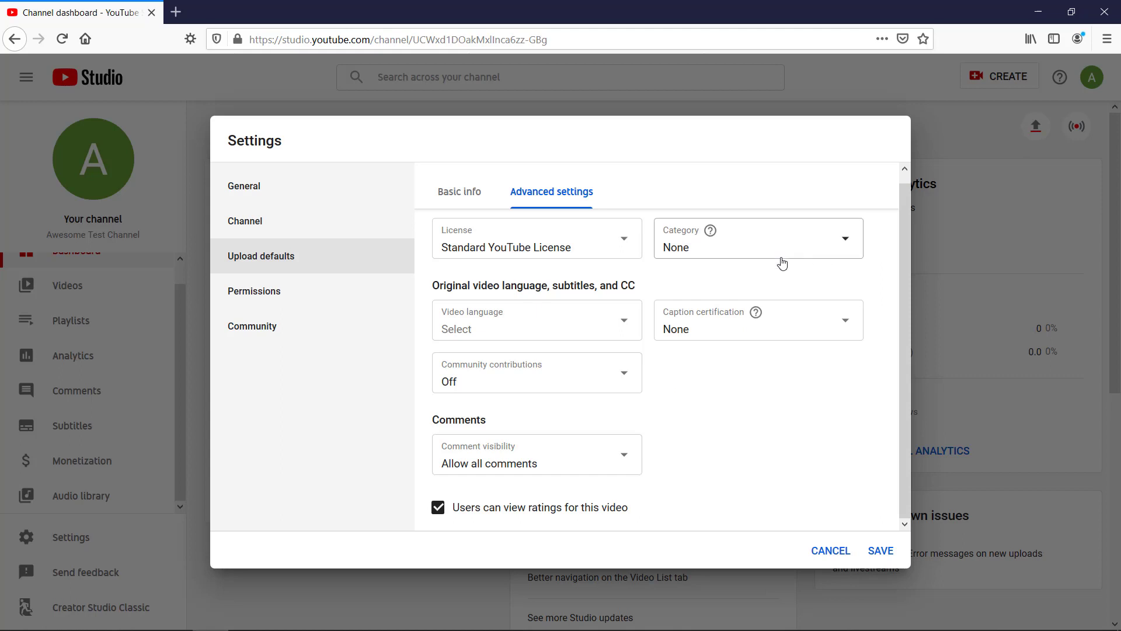
click(631, 244)
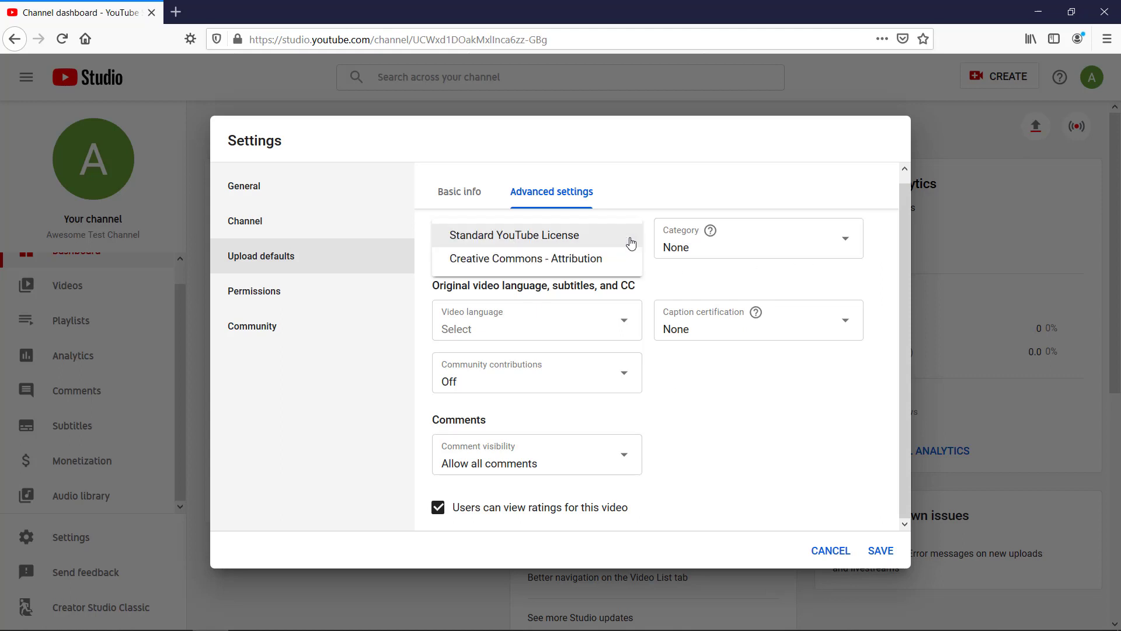
click(879, 263)
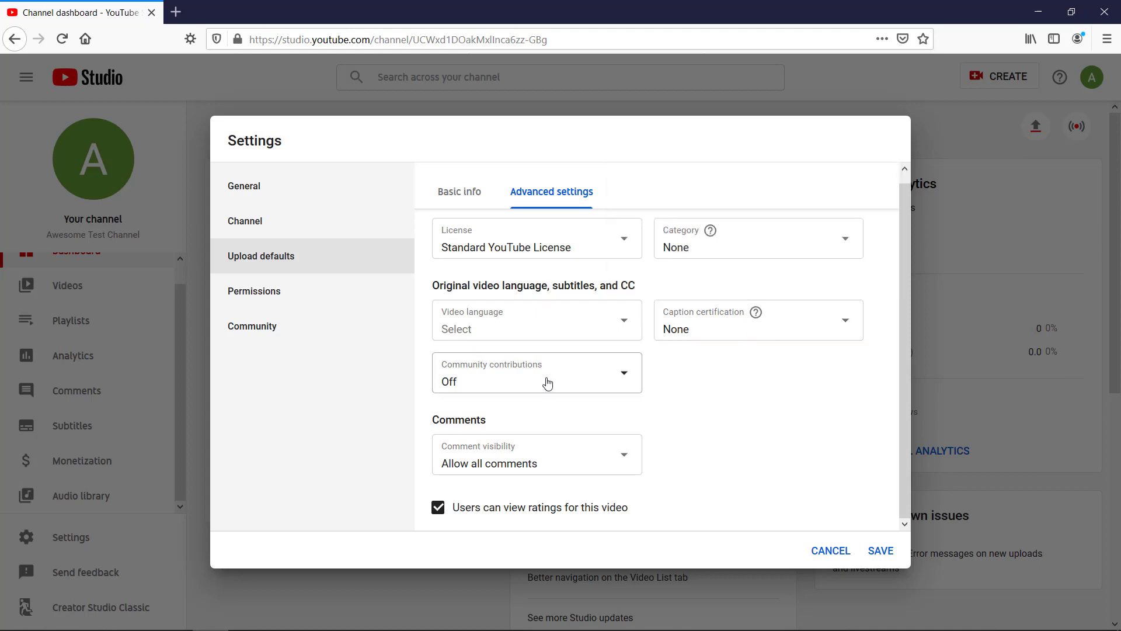
click(1002, 255)
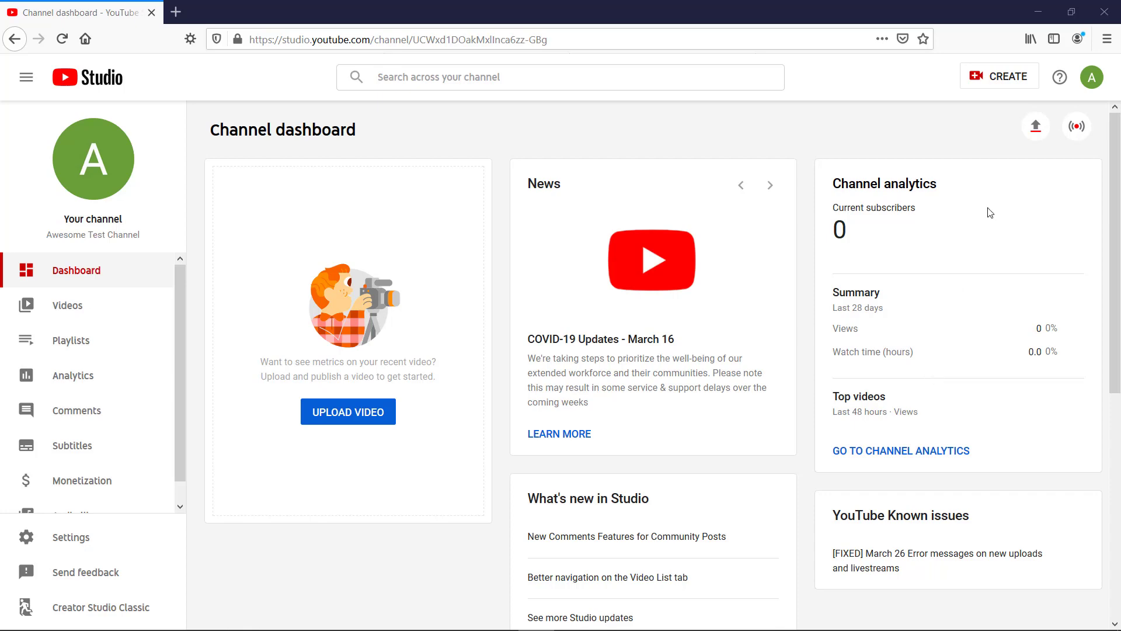
Go from Studio to the YouTube account settings and open the channel manager management page.
click(1096, 84)
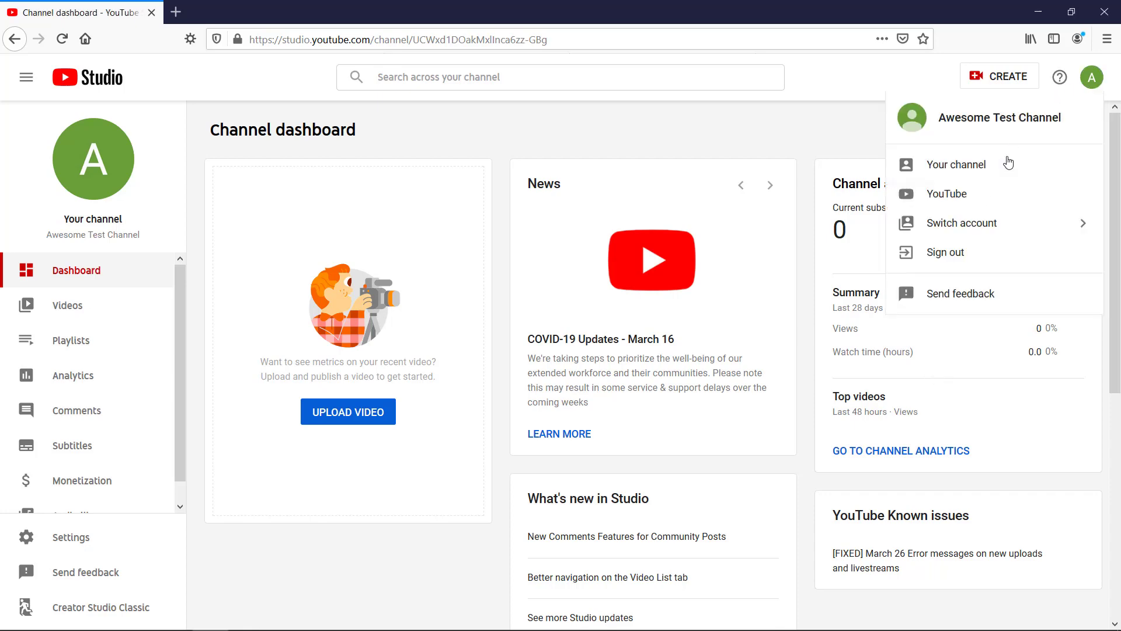
click(941, 165)
click(1081, 79)
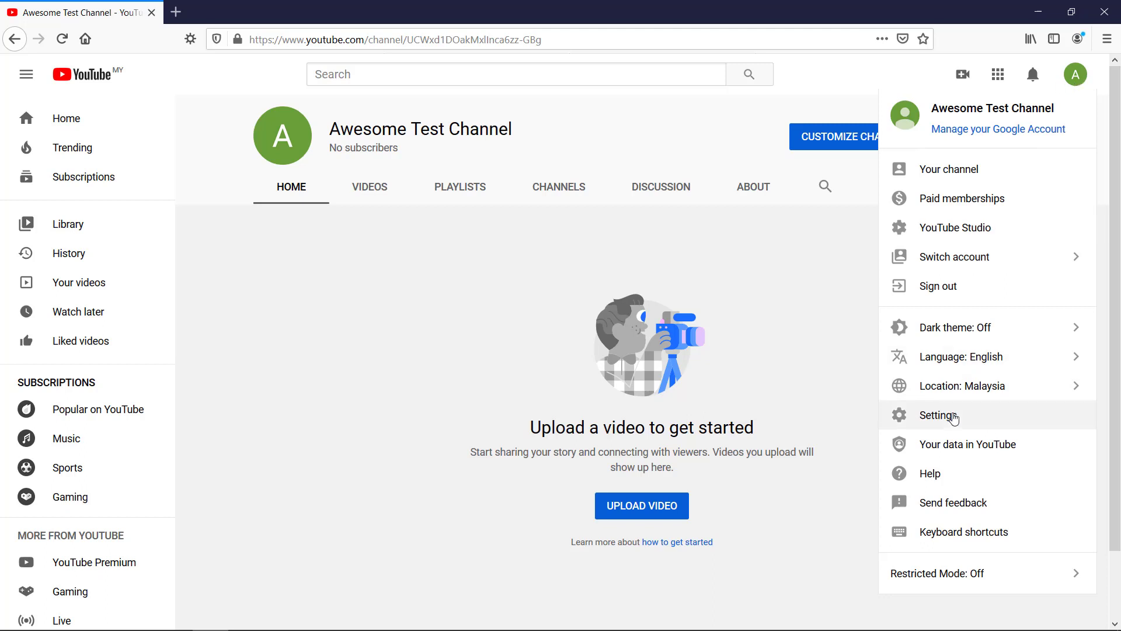
click(954, 419)
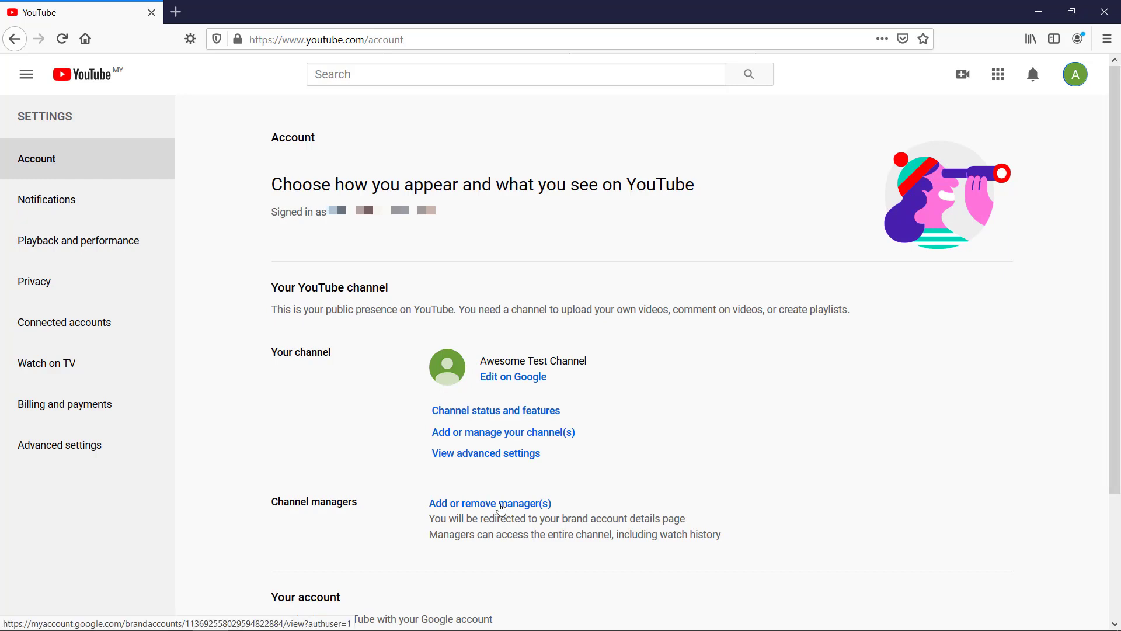
scroll(625, 506, down, 2)
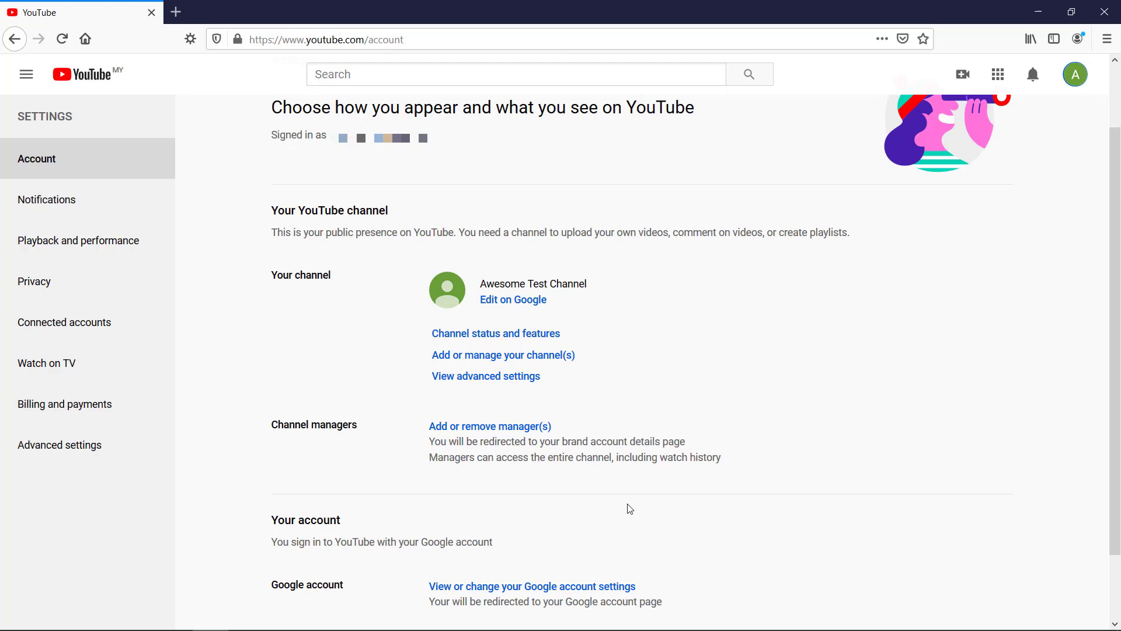
click(540, 433)
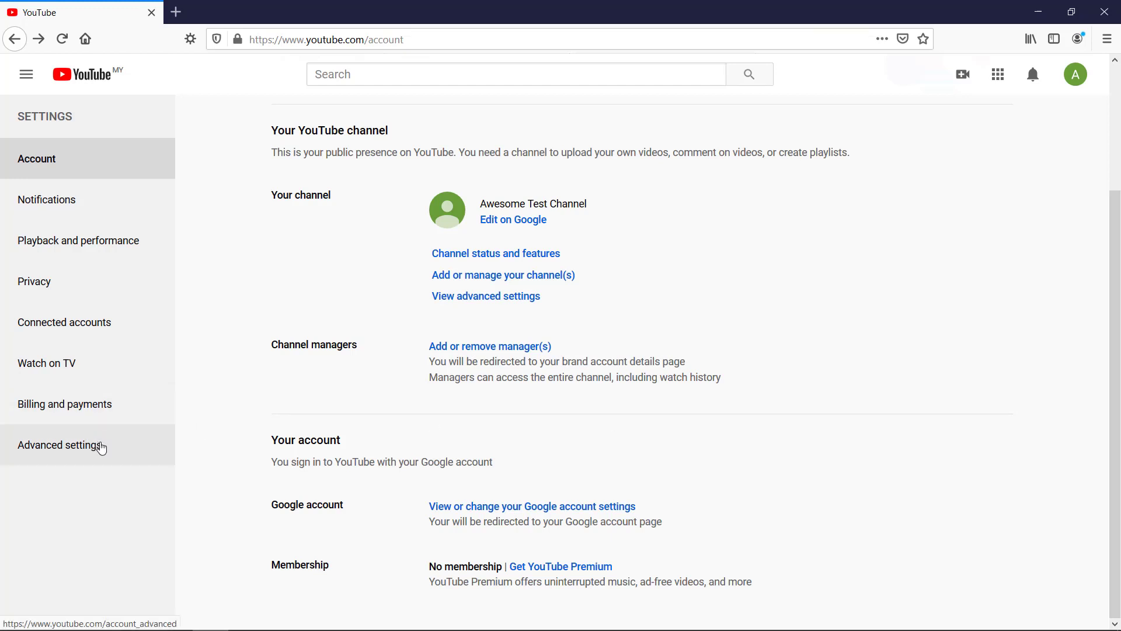
Review the advanced YouTube account settings and return to the channel's own page.
click(102, 448)
scroll(975, 513, down, 2)
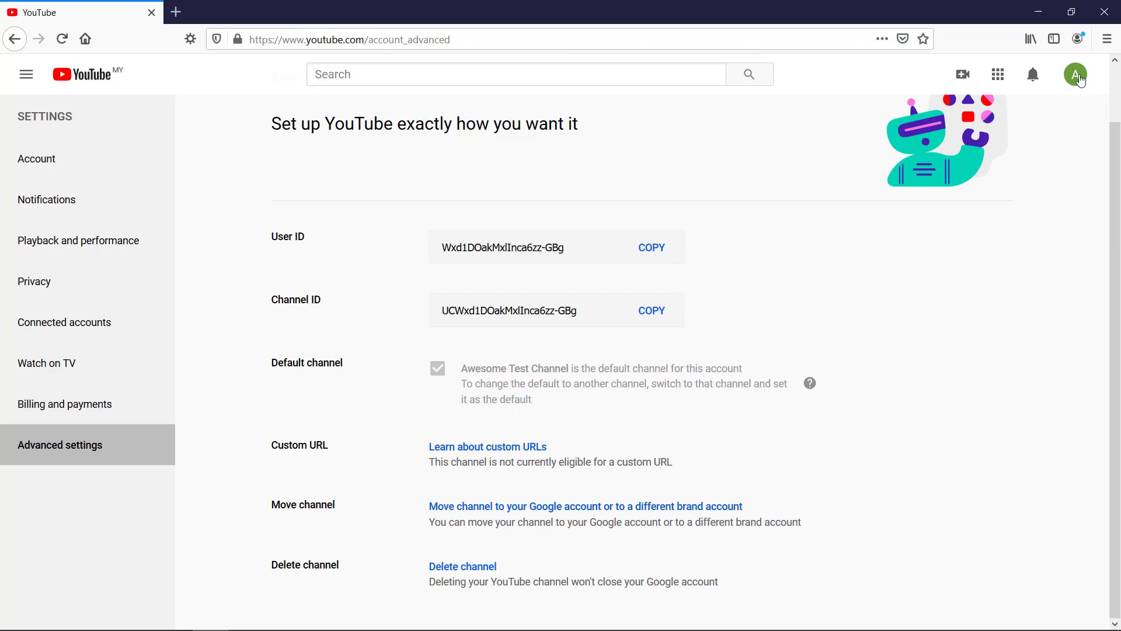
click(1080, 80)
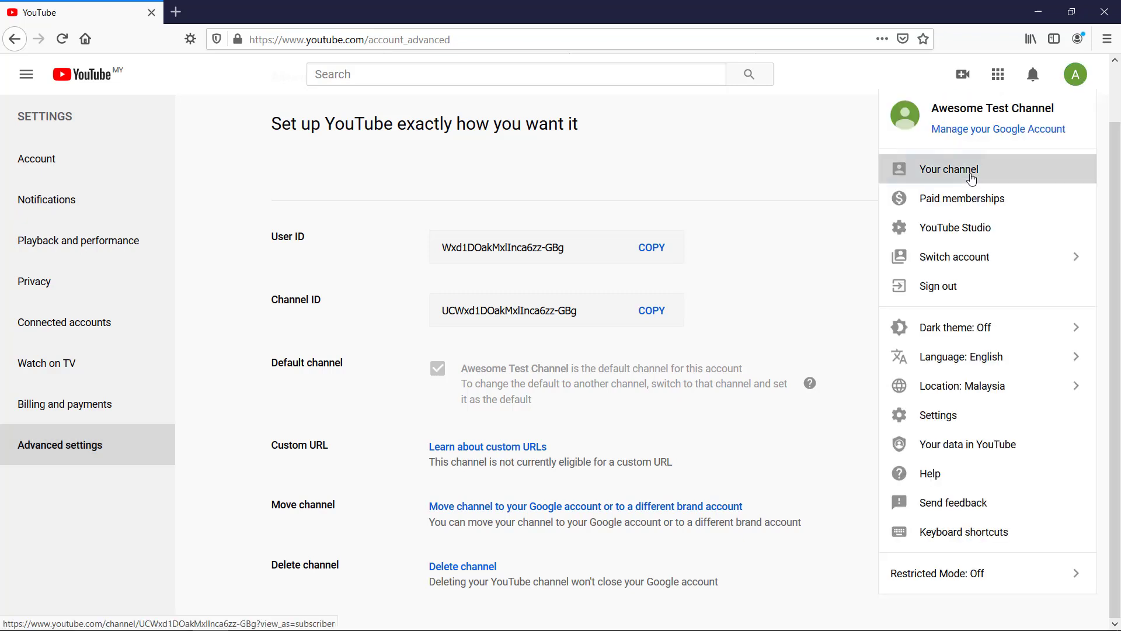
click(1045, 168)
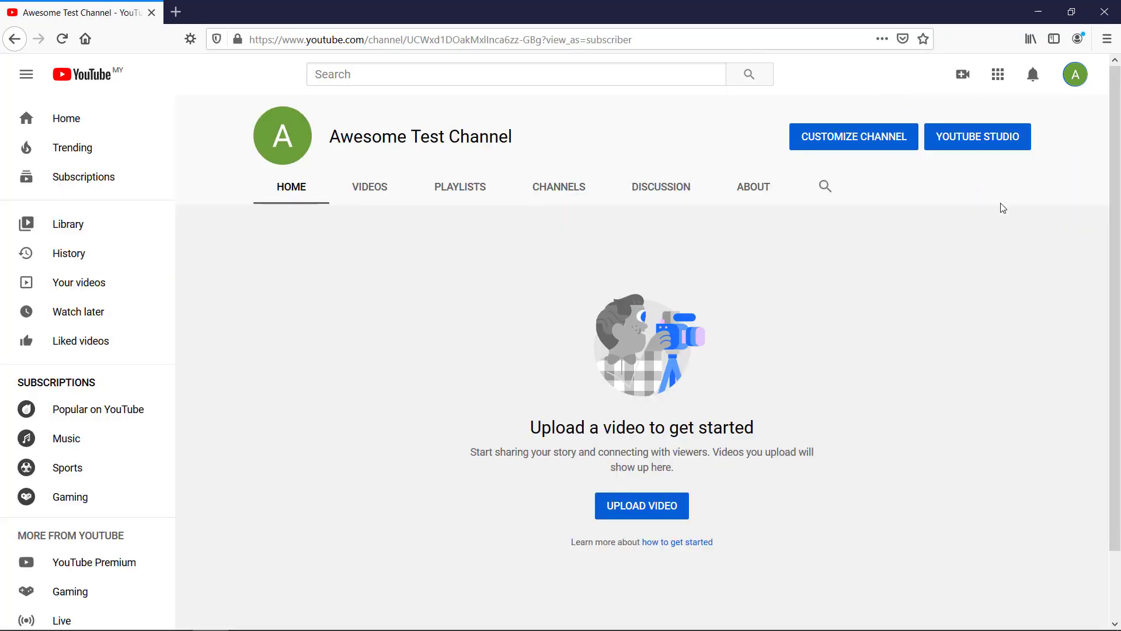